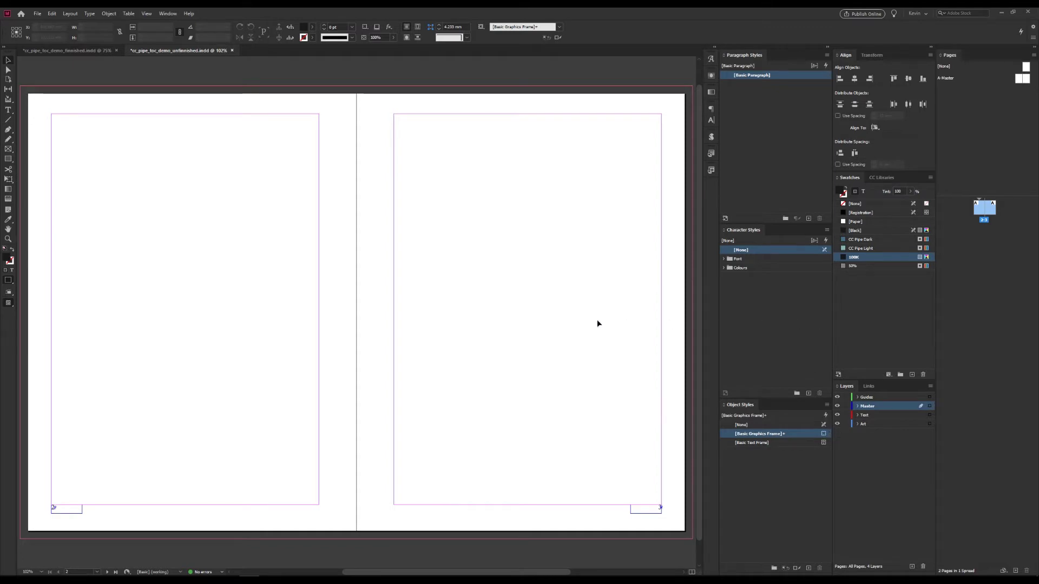
Make Guides the active layer and open the A-Master spread in full view.
mouse_move(598, 325)
mouse_down()
mouse_move(580, 318)
mouse_move(594, 331)
mouse_up()
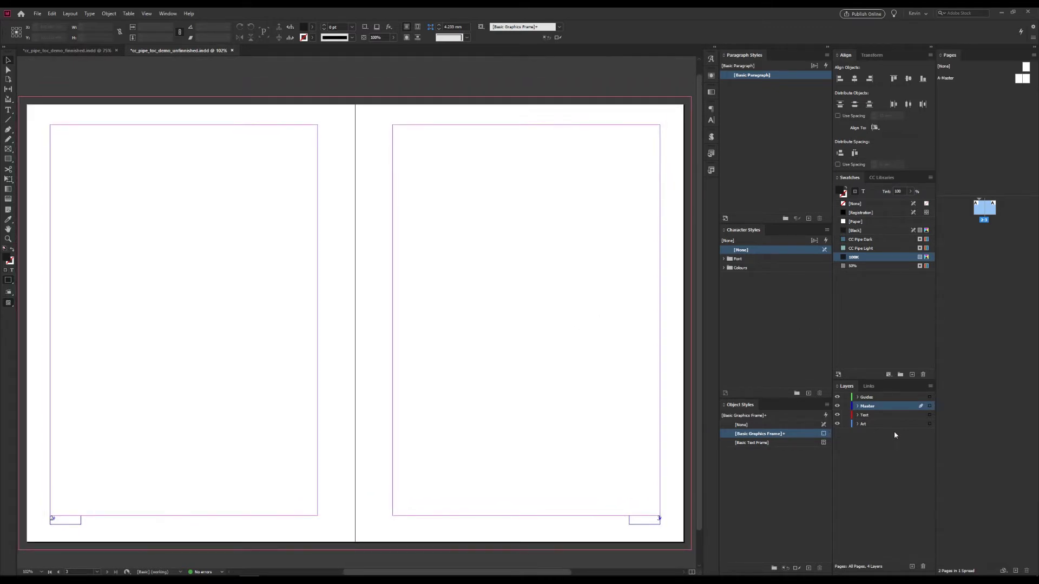
click(875, 398)
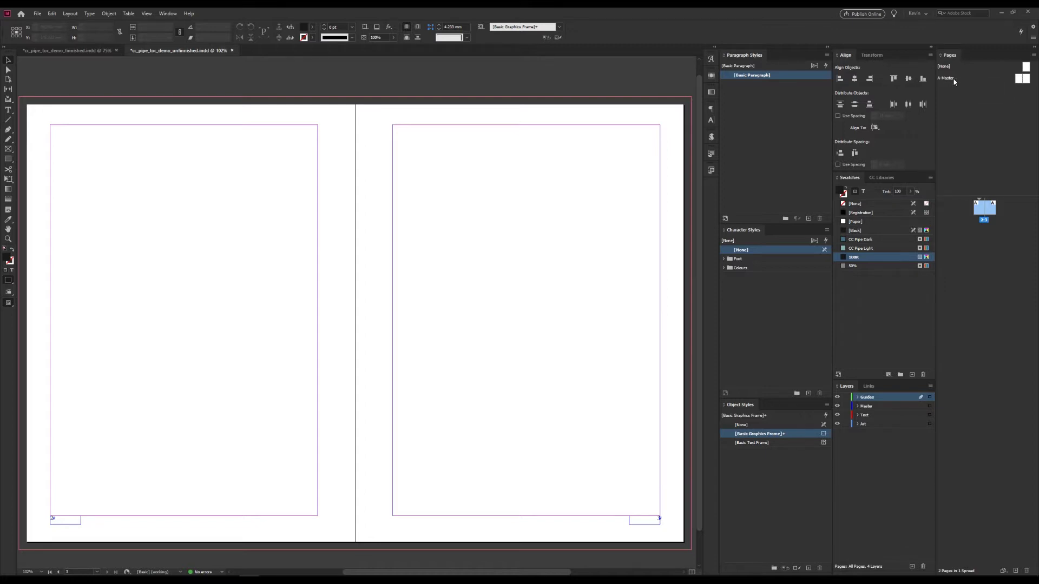
double_click(1018, 79)
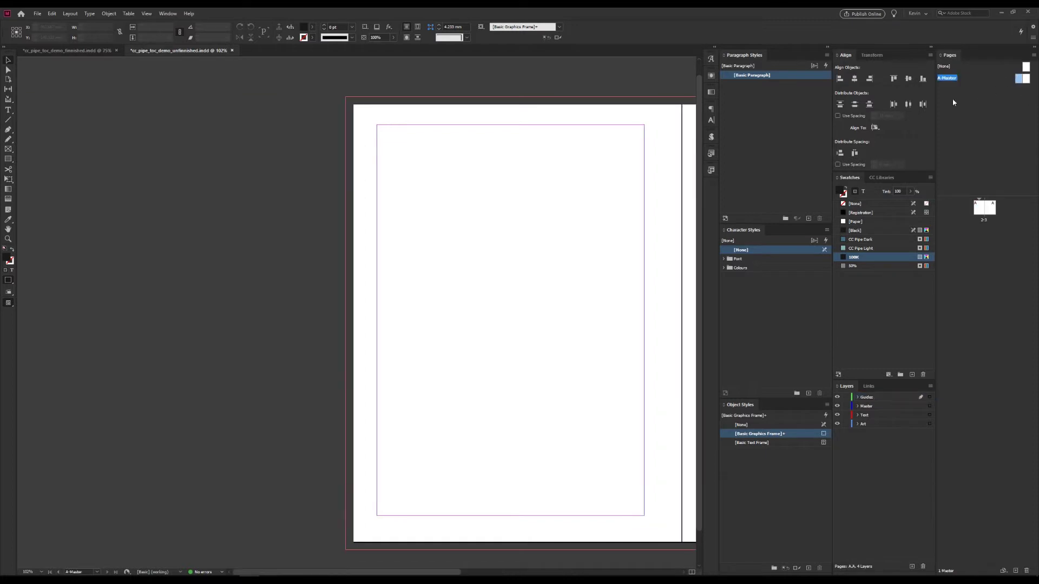
drag(530, 242, 208, 238)
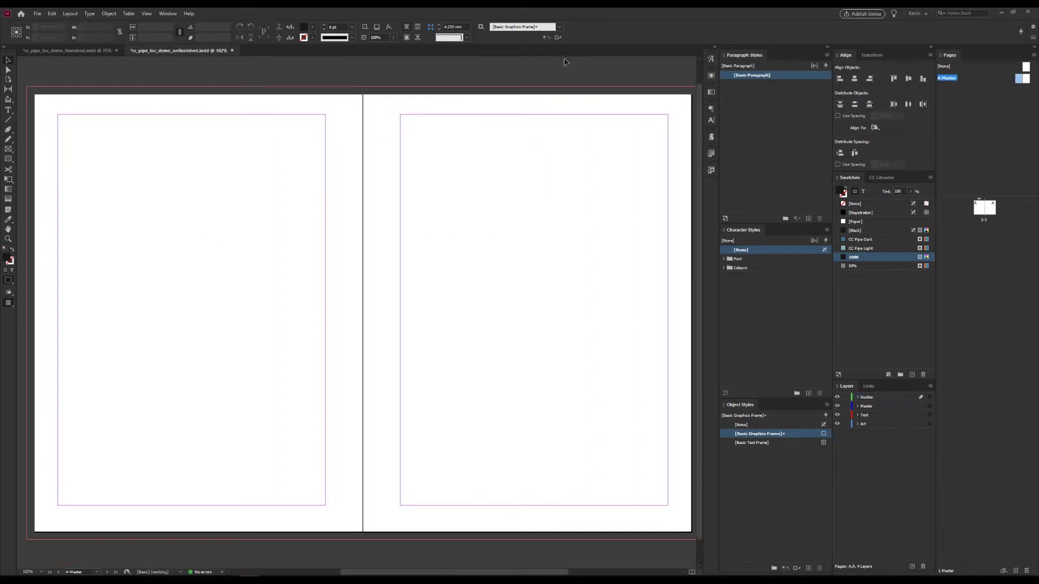
Rename the A-Master parent to A-Base in Master Options, keeping Guides as the active layer.
right_click(951, 79)
click(978, 124)
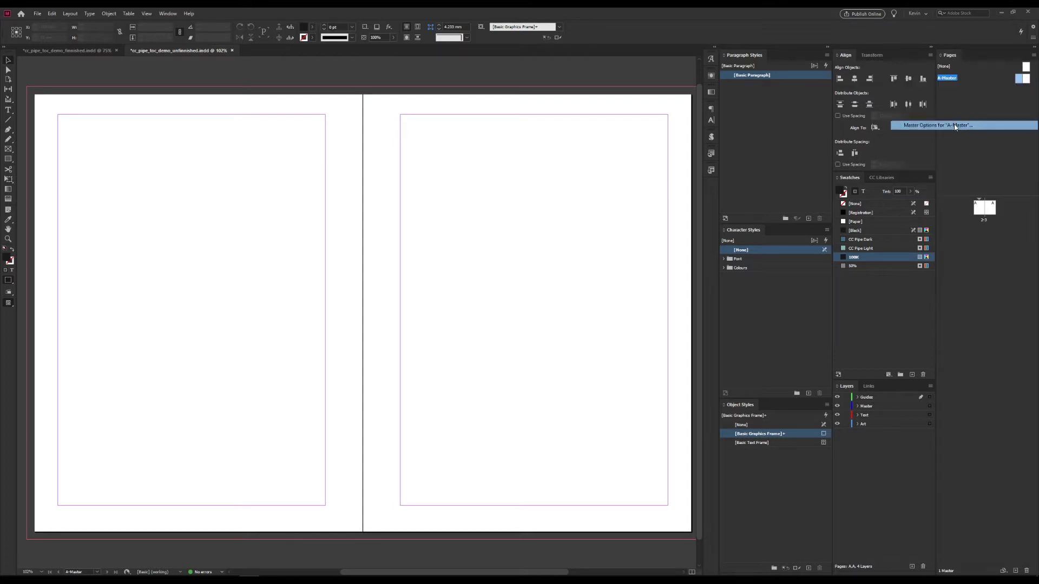
key(Tab)
text(Base)
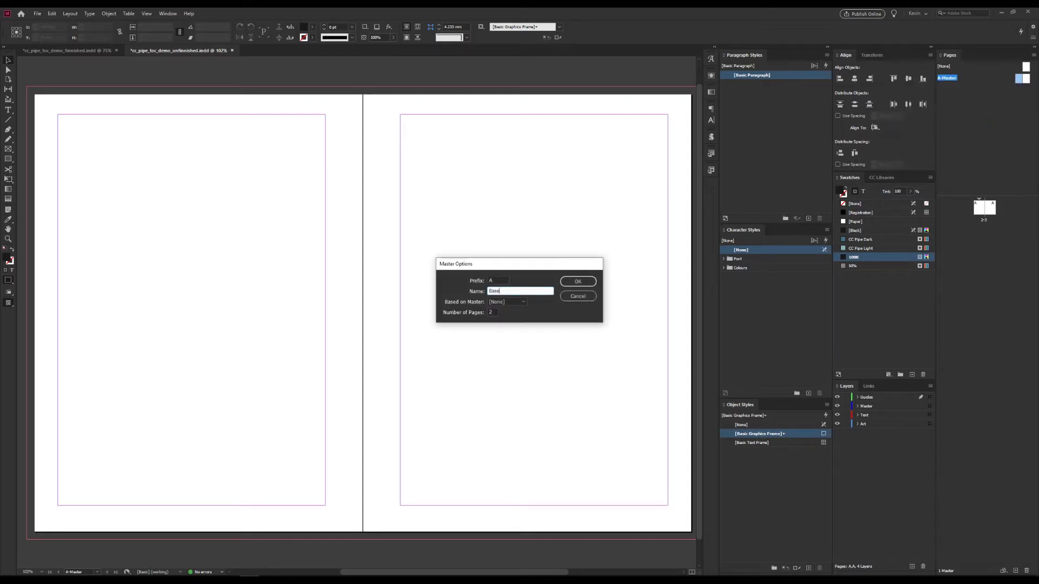
key(Return)
scroll(506, 167, up, 2)
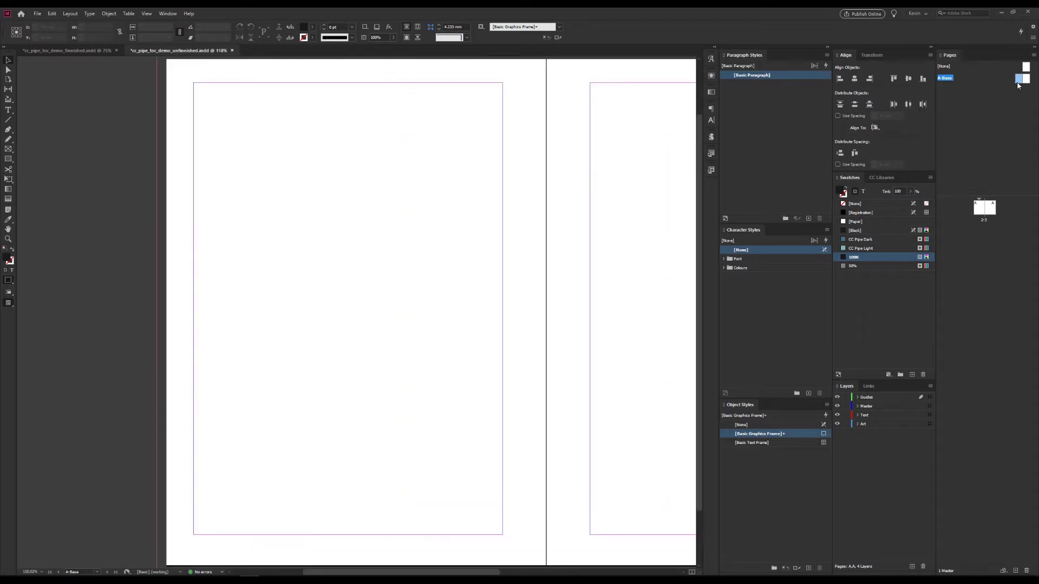
scroll(422, 170, down, 2)
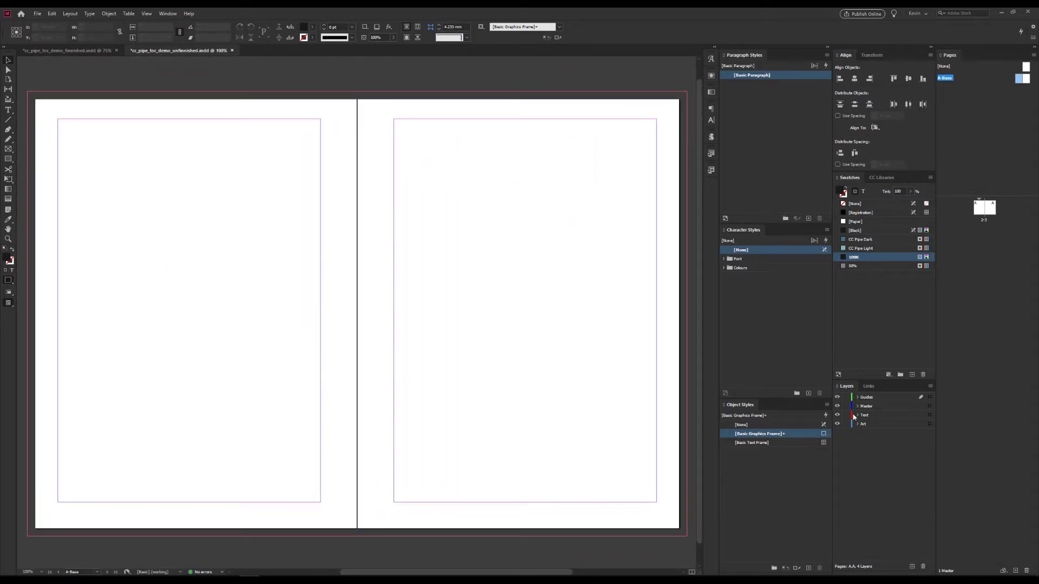
click(873, 399)
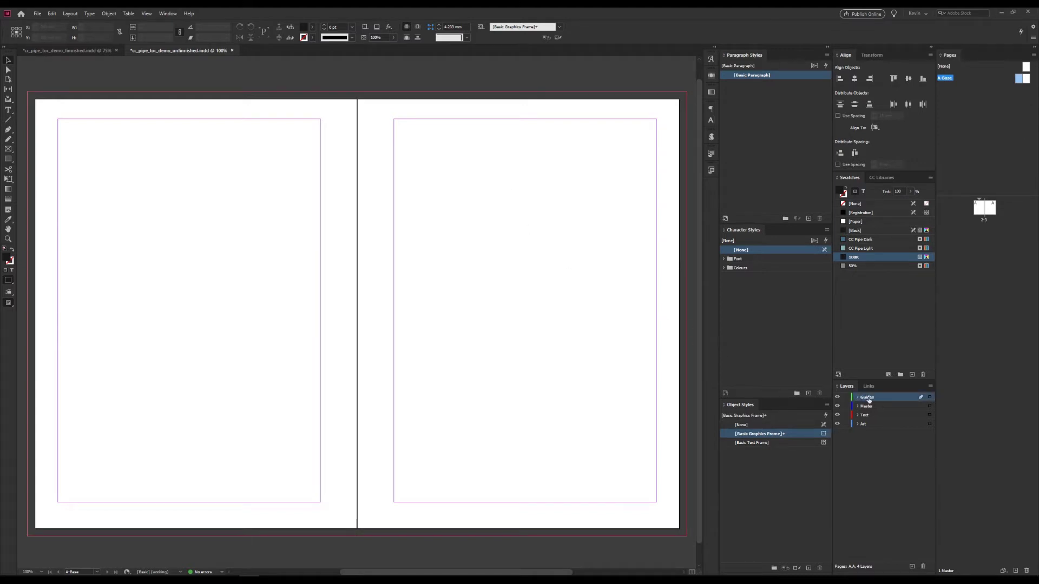
Create a 6-row by 6-column guide grid with 6 mm gutters, removing existing ruler guides.
click(58, 15)
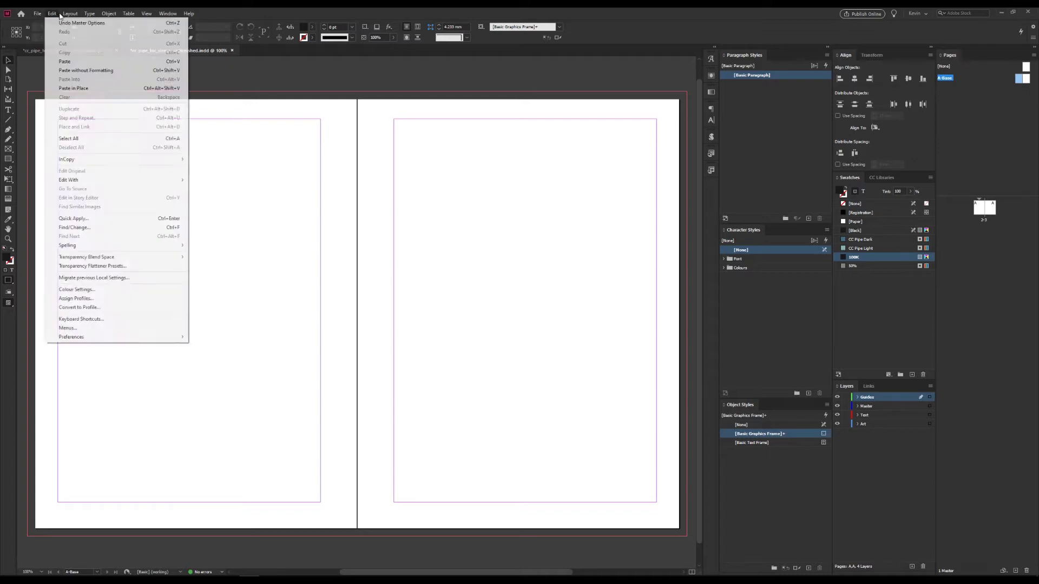
mouse_move(69, 14)
click(89, 49)
text(6)
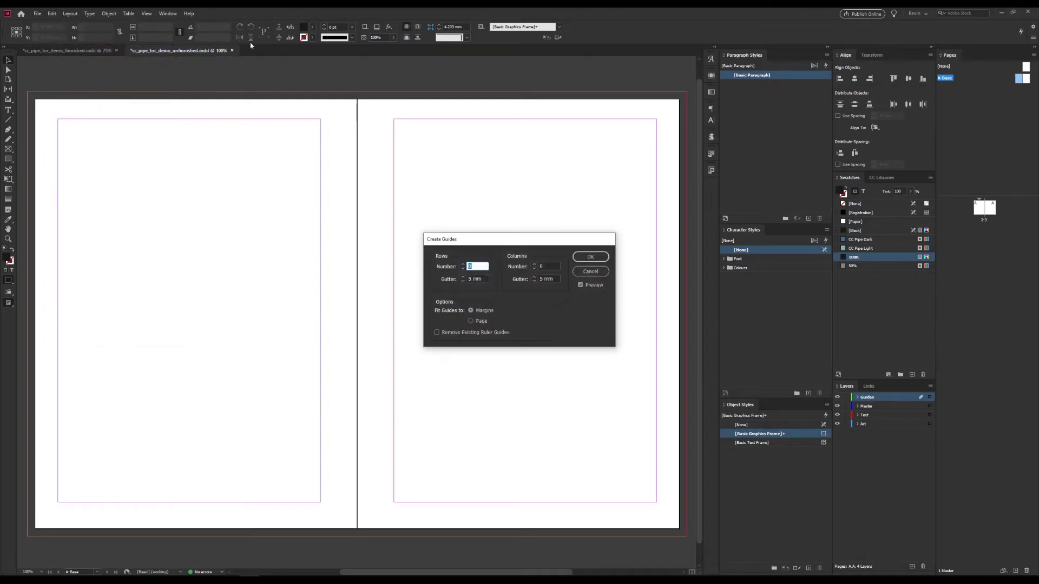
key(Tab)
text(6)
key(Tab)
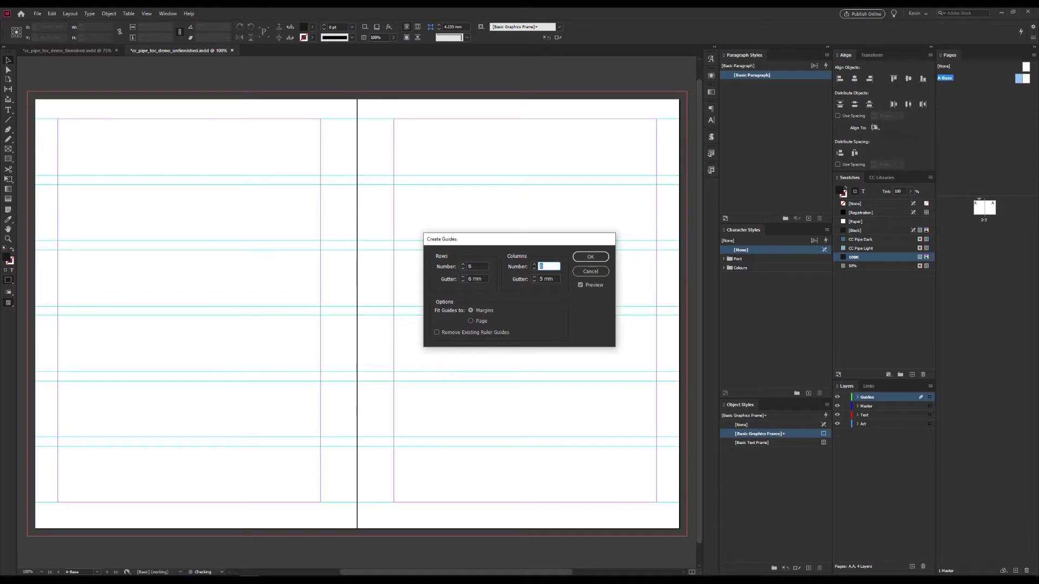
text(6)
key(Tab)
text(6)
key(Tab)
key(space)
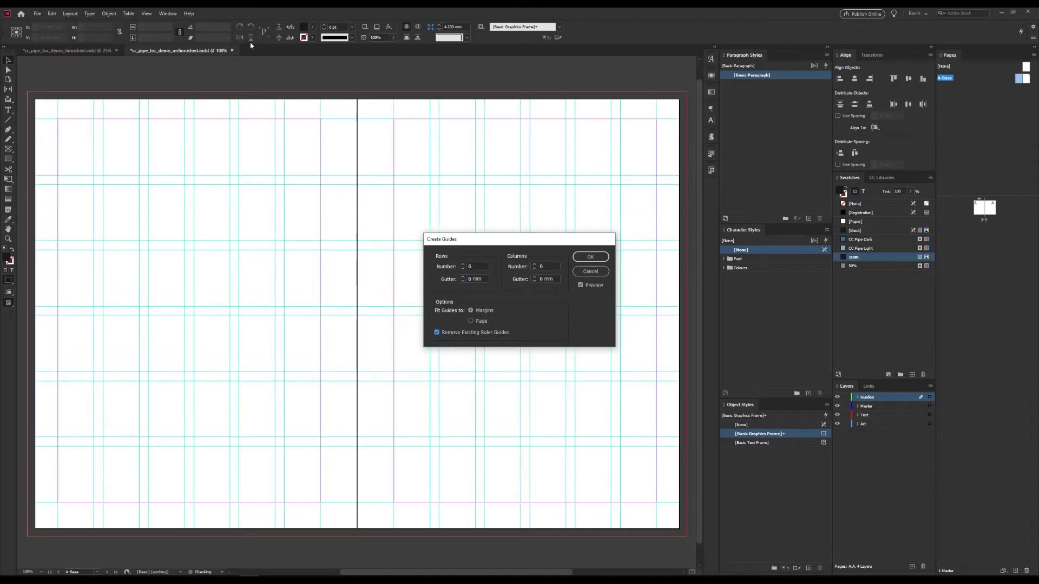
key(Return)
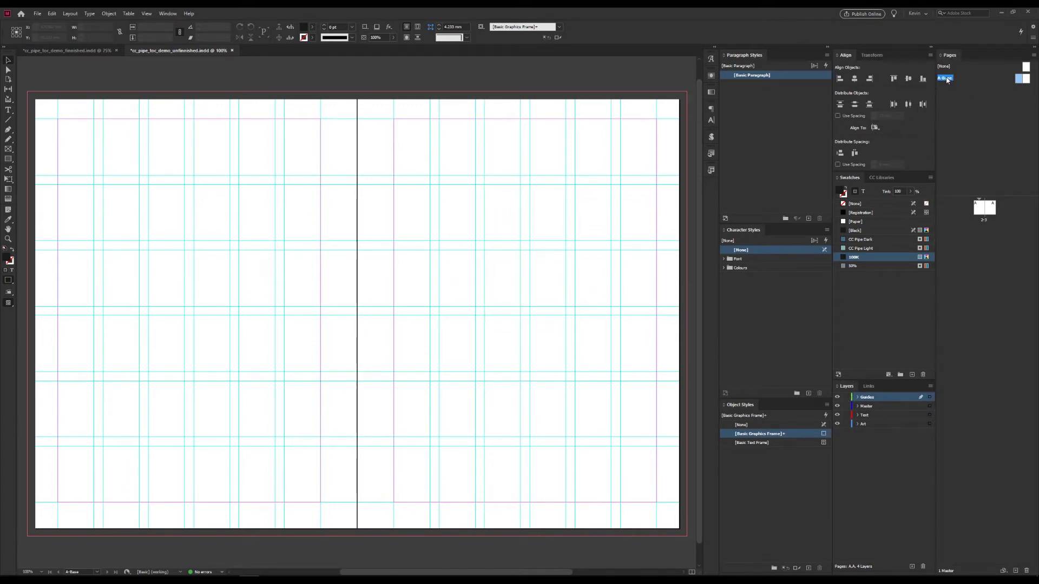
Create a new master named Pagination with Based on Master set to A-Base.
right_click(947, 80)
click(953, 115)
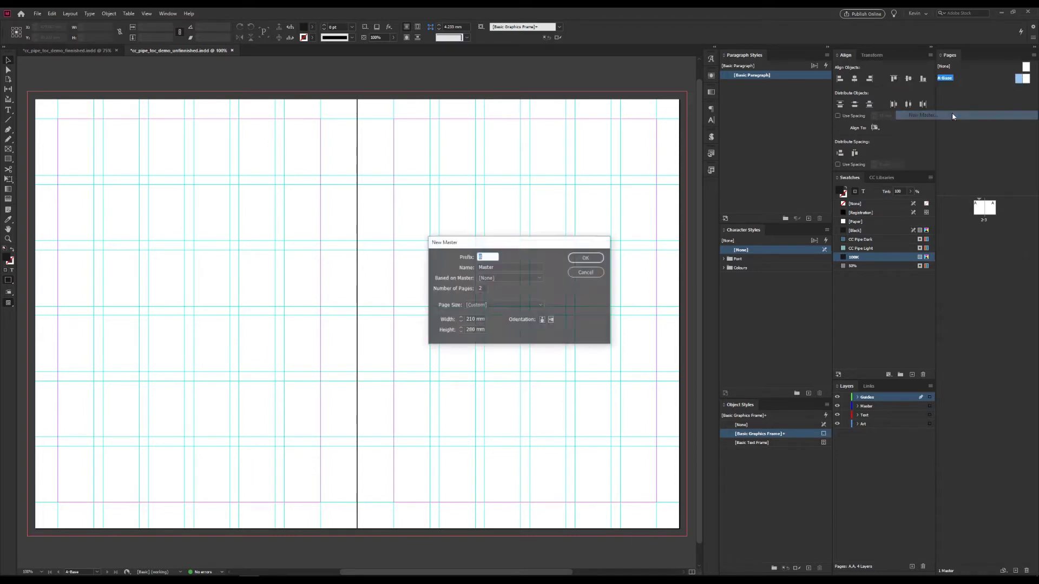
key(Tab)
text(Pagination)
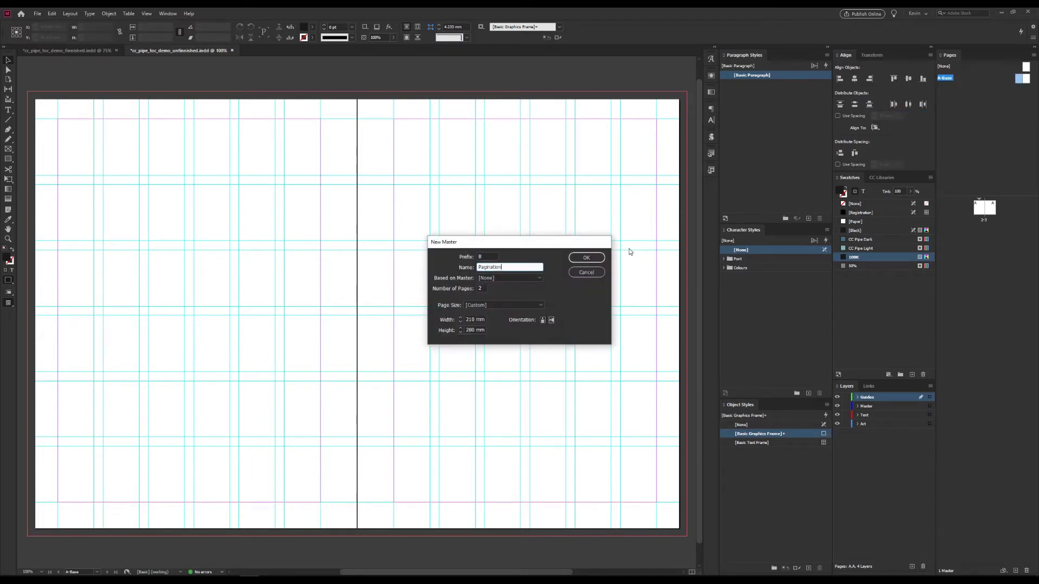
click(498, 278)
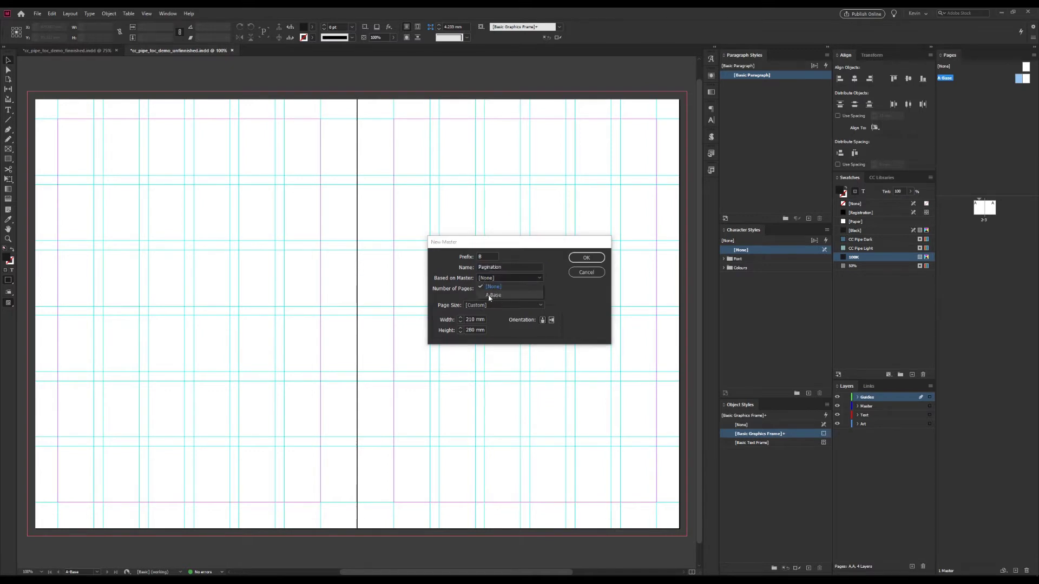
click(501, 296)
click(586, 258)
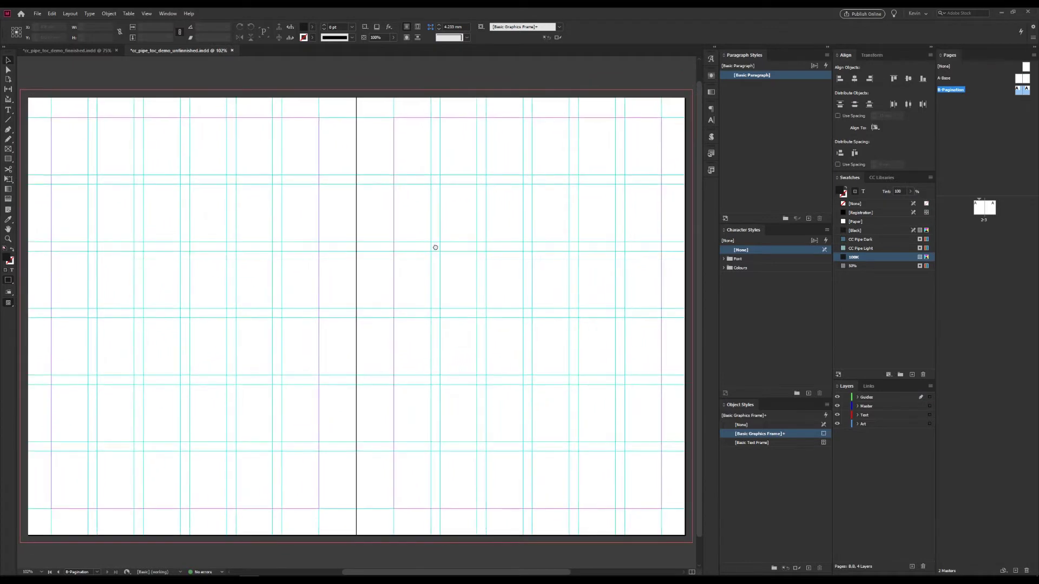
Move the page-number frames from spread 2-3 onto the B-Pagination master, pasted in place.
drag(431, 185, 471, 249)
click(837, 398)
click(837, 398)
double_click(980, 207)
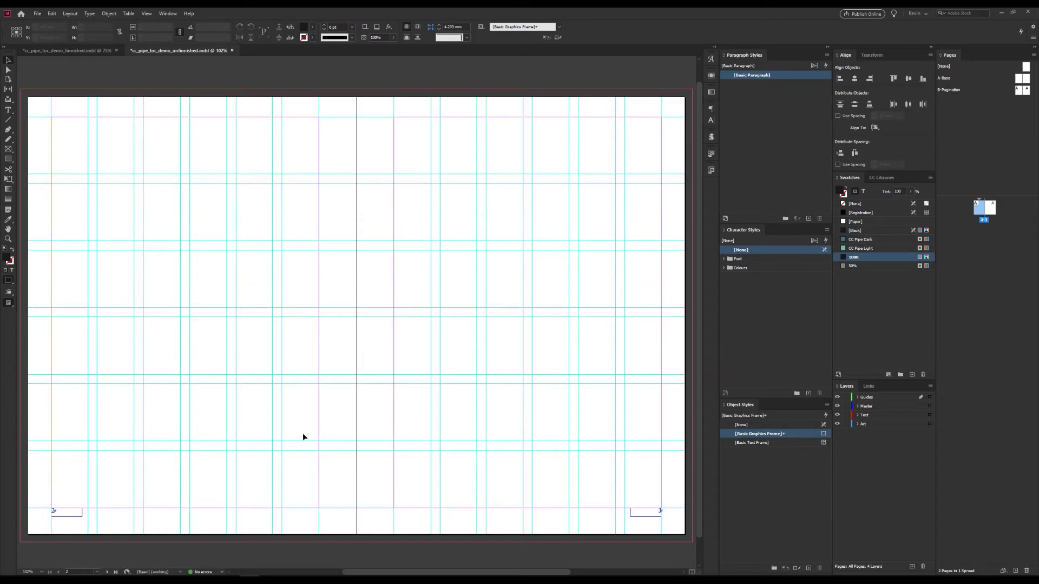
drag(62, 484, 664, 543)
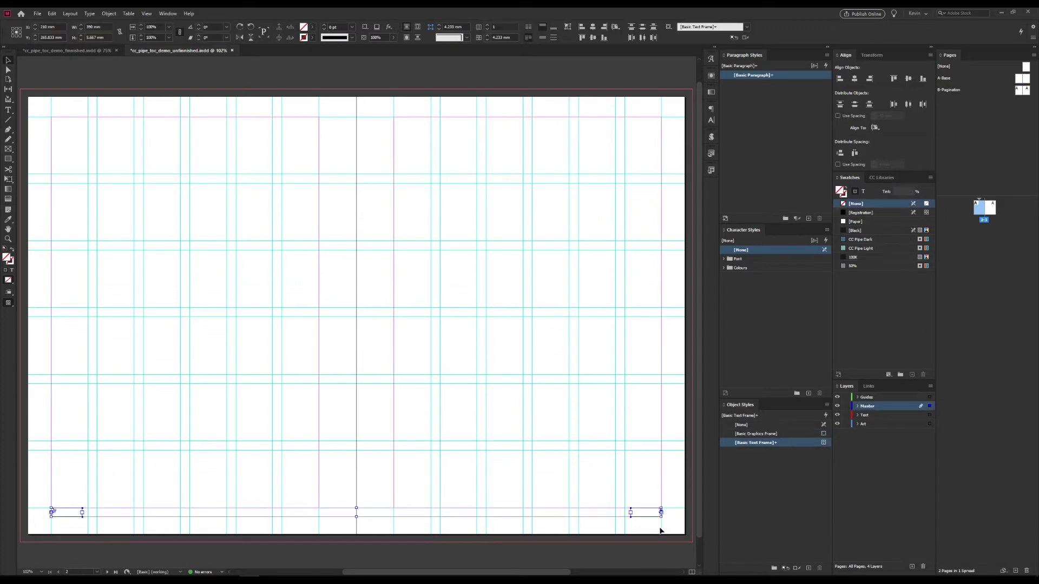
key(Delete)
double_click(1019, 90)
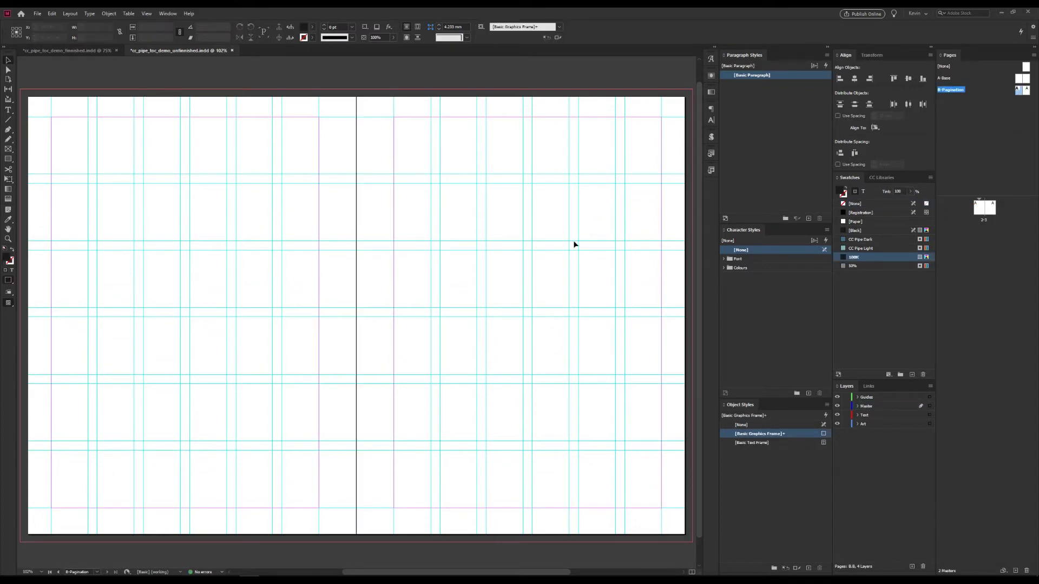
key(ctrl+alt+shift+v)
click(517, 249)
drag(517, 241, 509, 216)
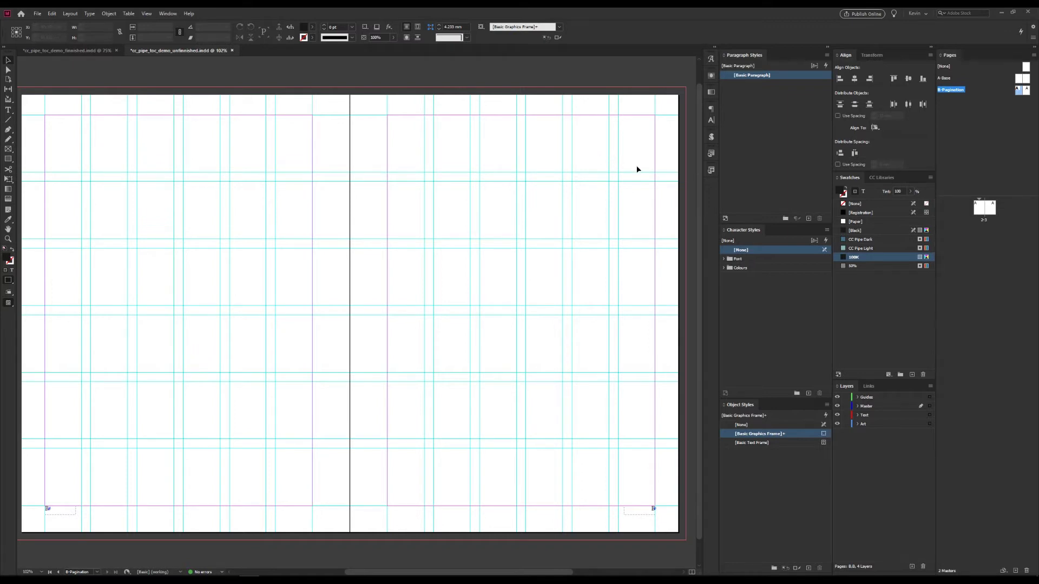
Preview spread 2-3 and apply the B-Pagination master to pages 2 and 3.
double_click(976, 209)
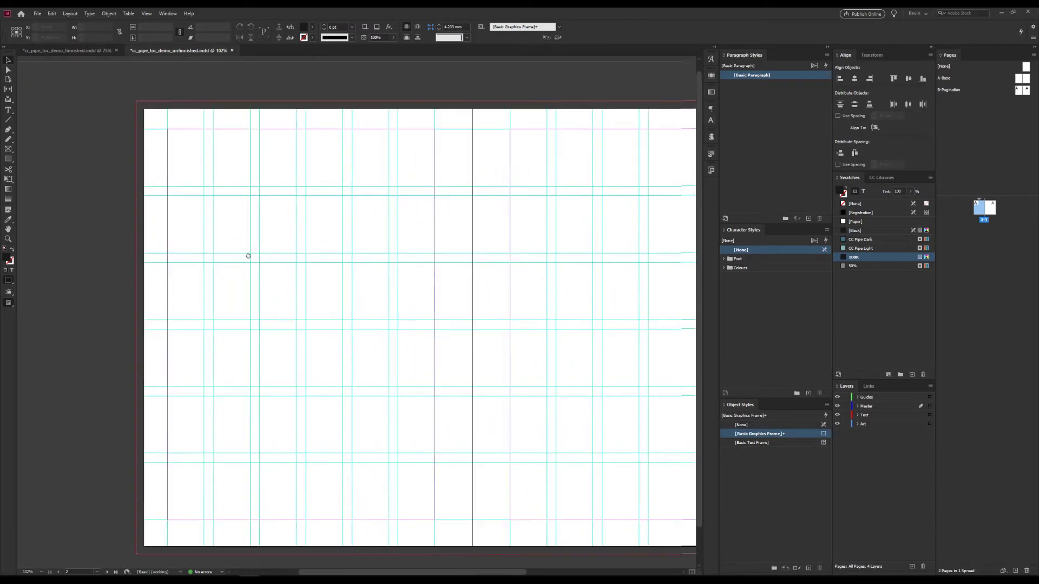
key(w)
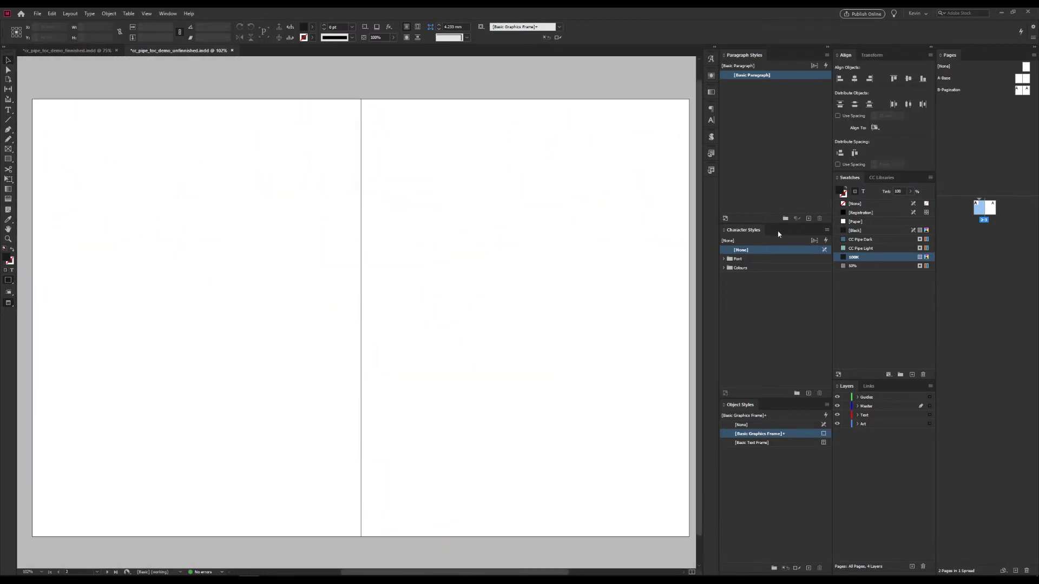
drag(955, 93, 985, 212)
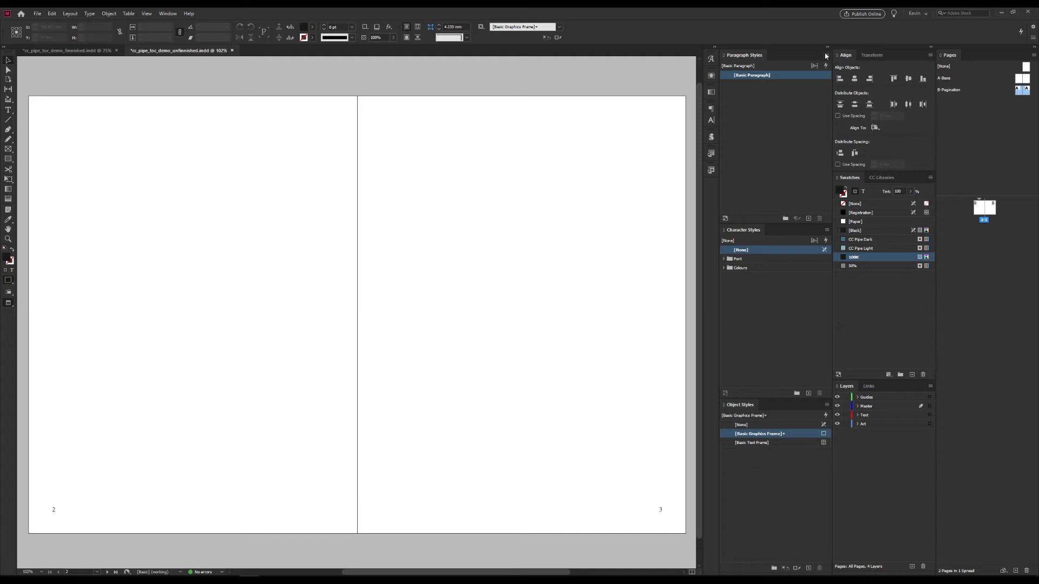
Create a paragraph style named Base with Based On set to [No Paragraph Style].
click(826, 56)
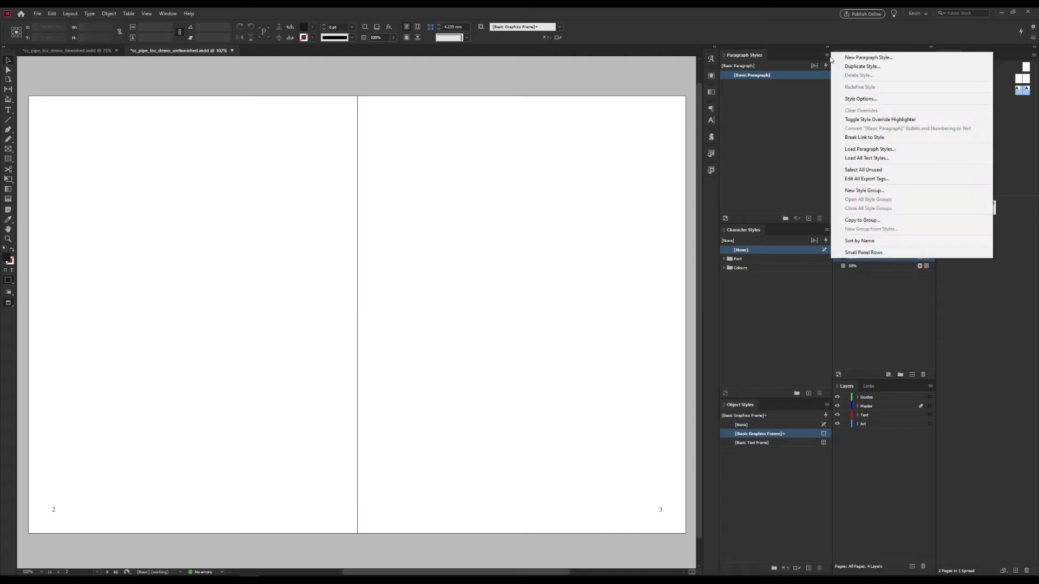
click(859, 61)
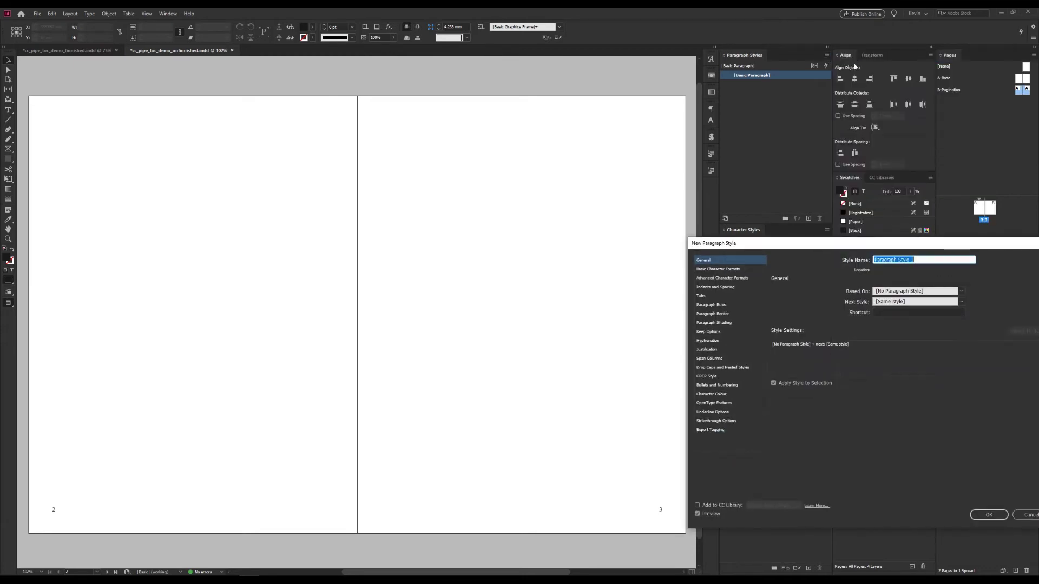
text(V)
key(BackSpace)
text(Base)
click(888, 296)
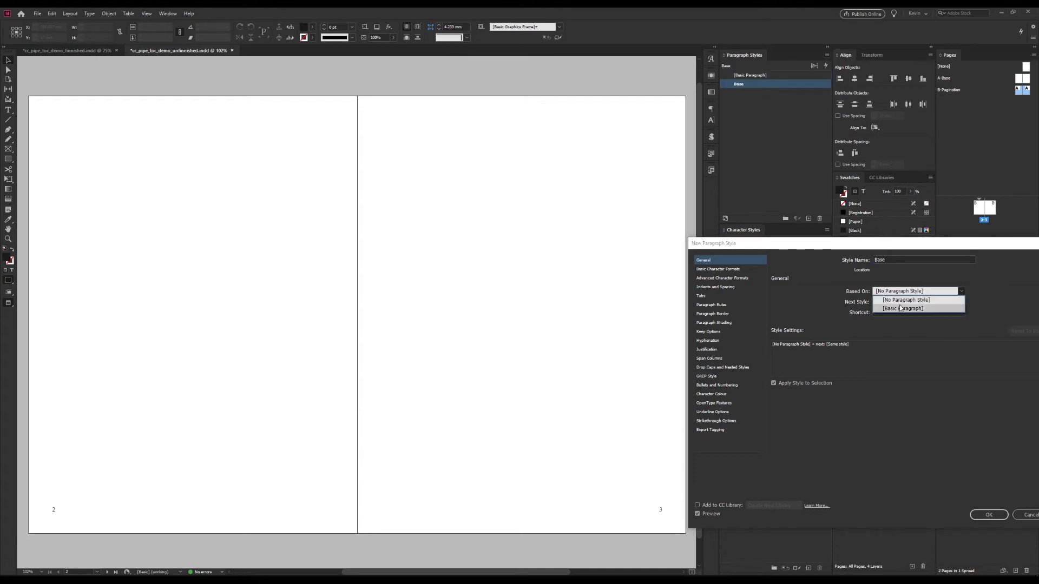
click(900, 300)
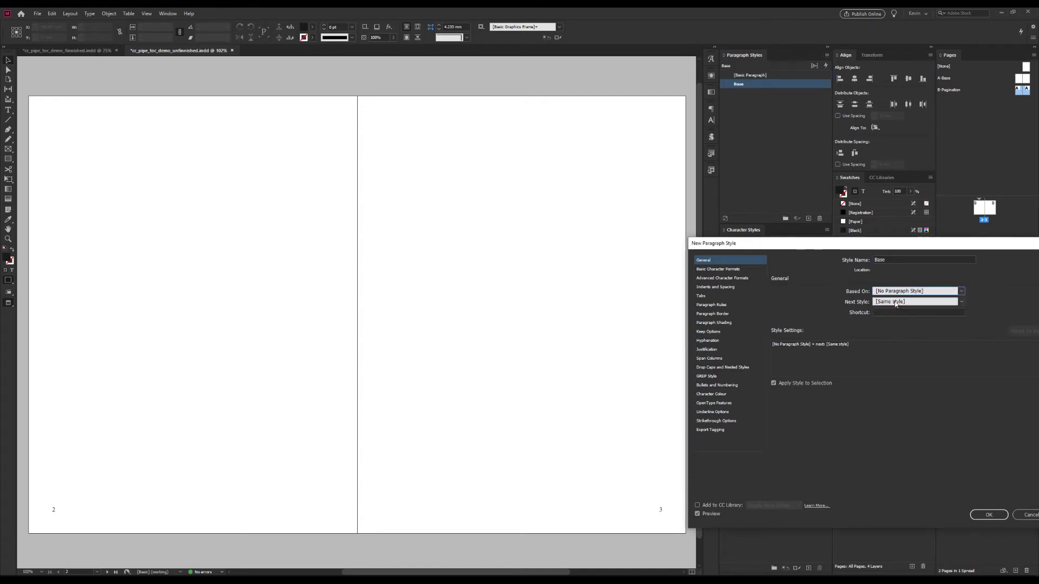
click(989, 515)
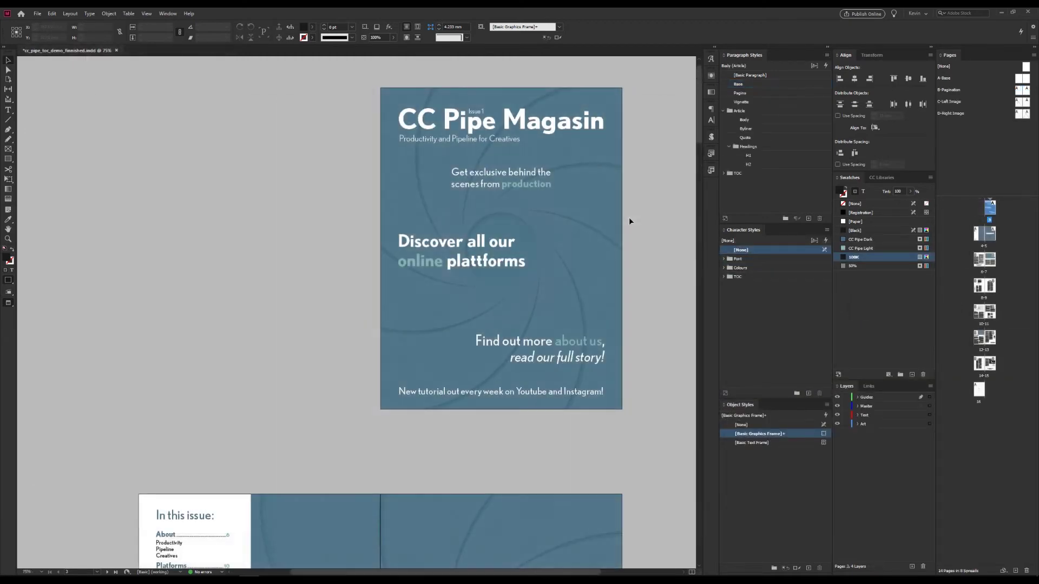
scroll(629, 216, down, 12)
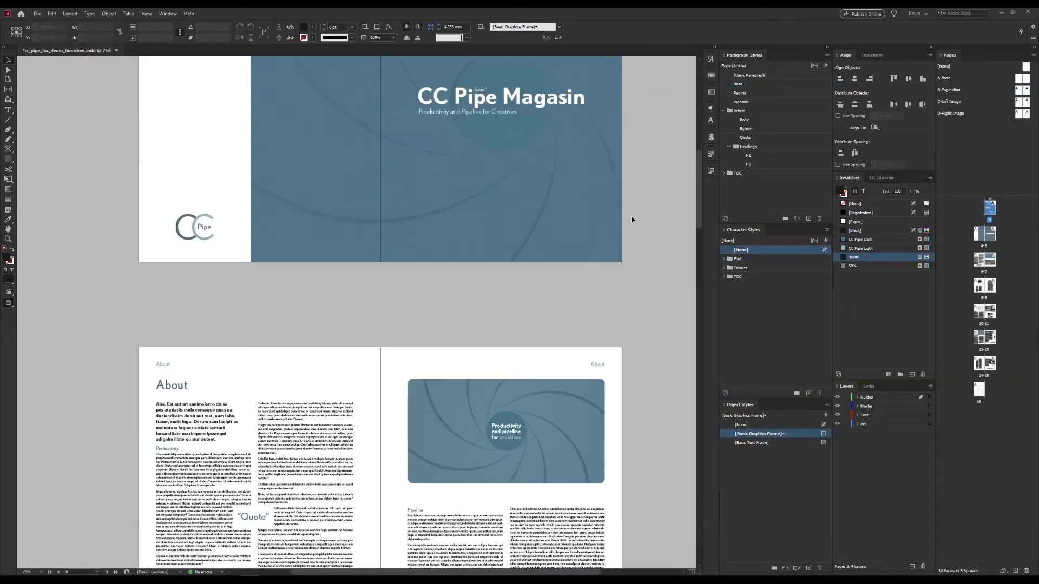
Inspect the Body, H1 and H2 paragraph styles and fit the About spread in the window.
scroll(631, 219, down, 1)
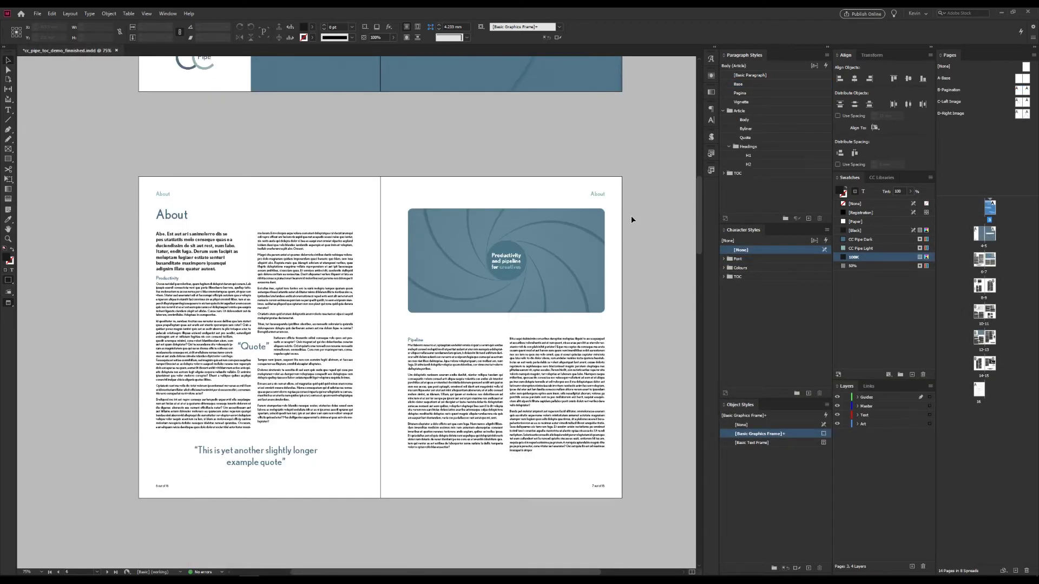
click(737, 85)
click(745, 119)
click(752, 156)
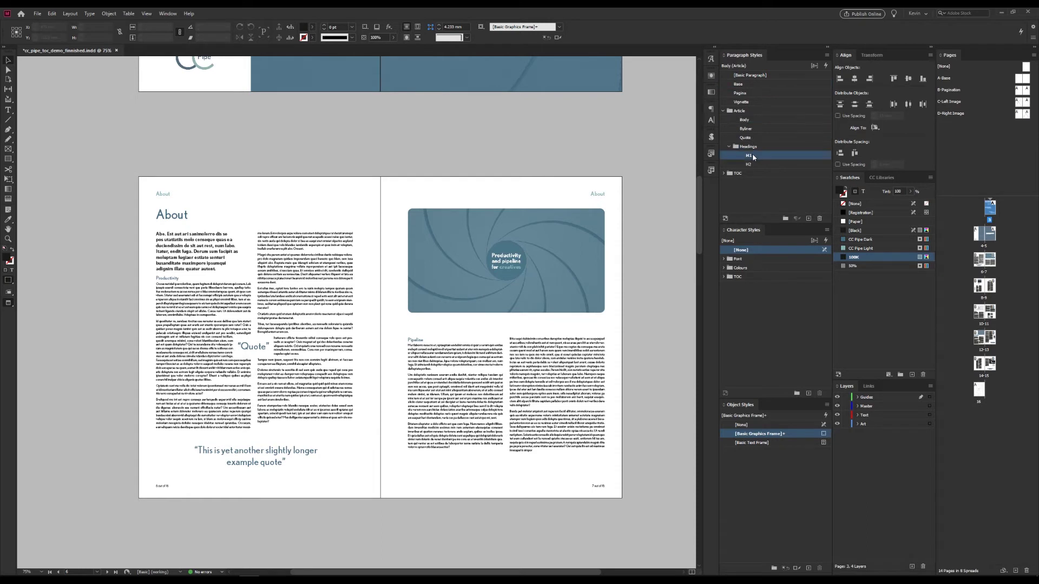
click(760, 164)
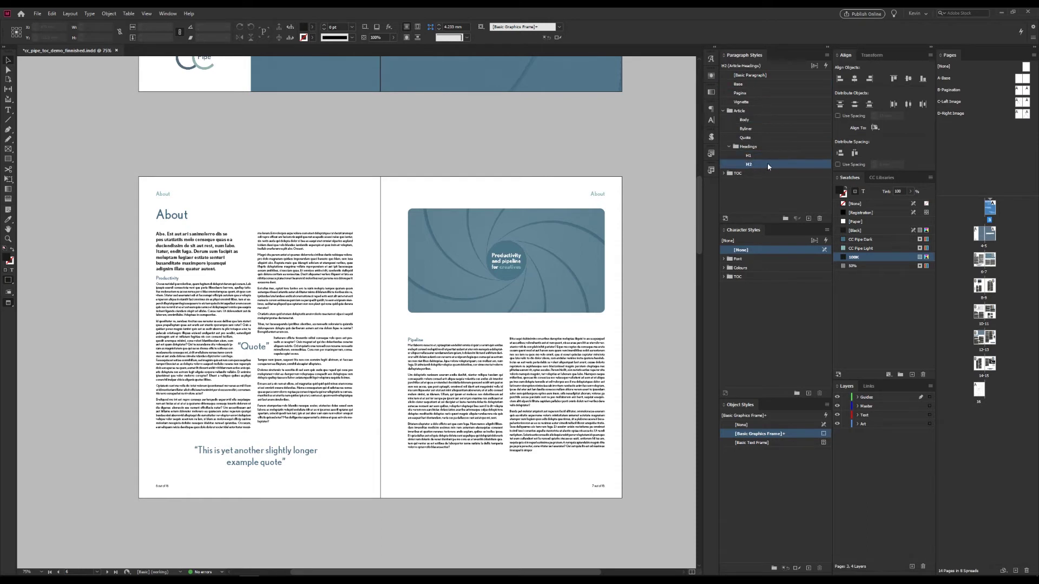
click(749, 155)
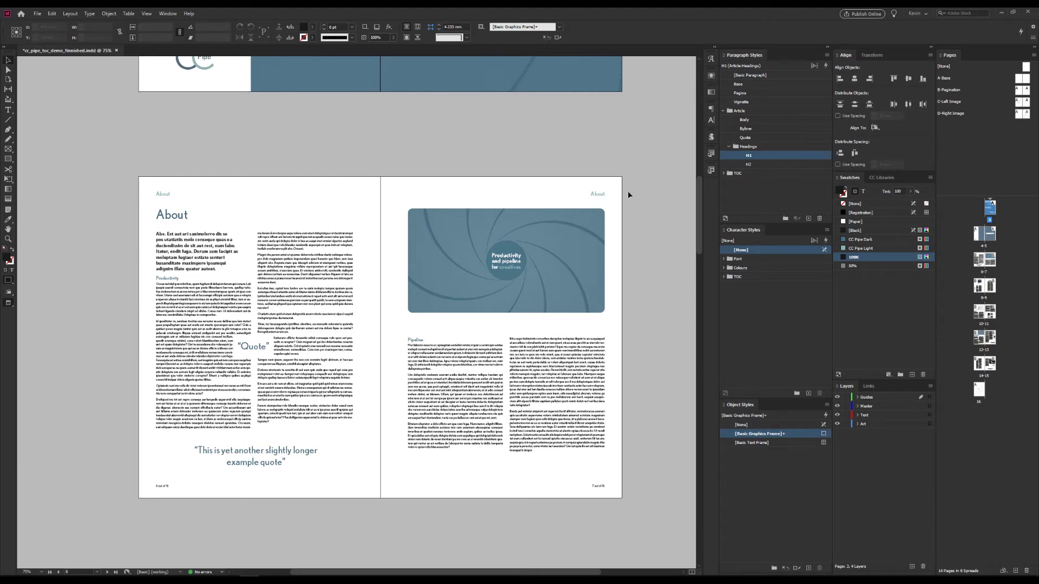
key(ctrl+alt+0)
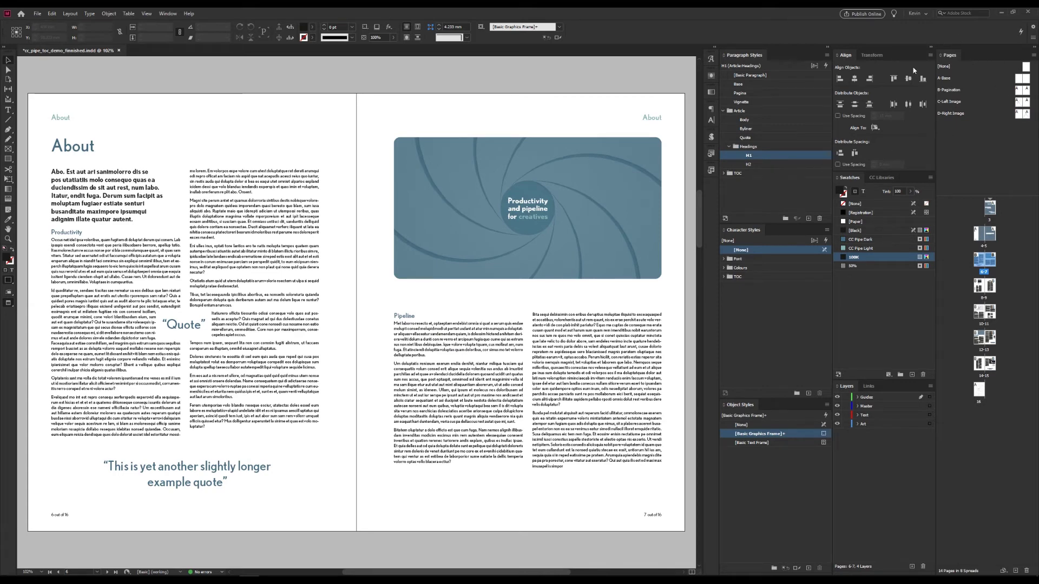
Set the H1 paragraph style's font style to Nobel Bold in Basic Character Formats.
right_click(755, 156)
click(777, 163)
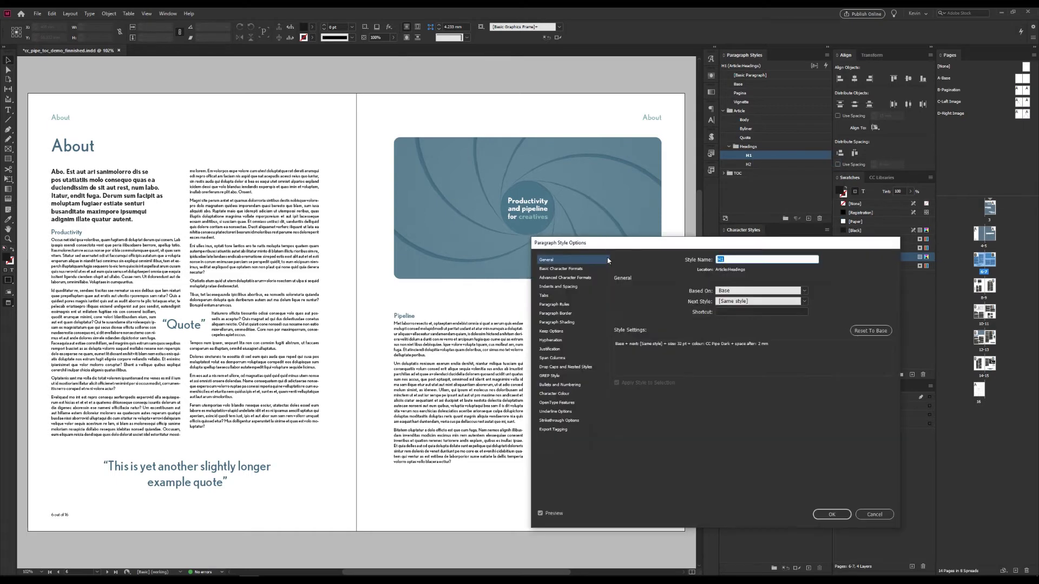
click(576, 269)
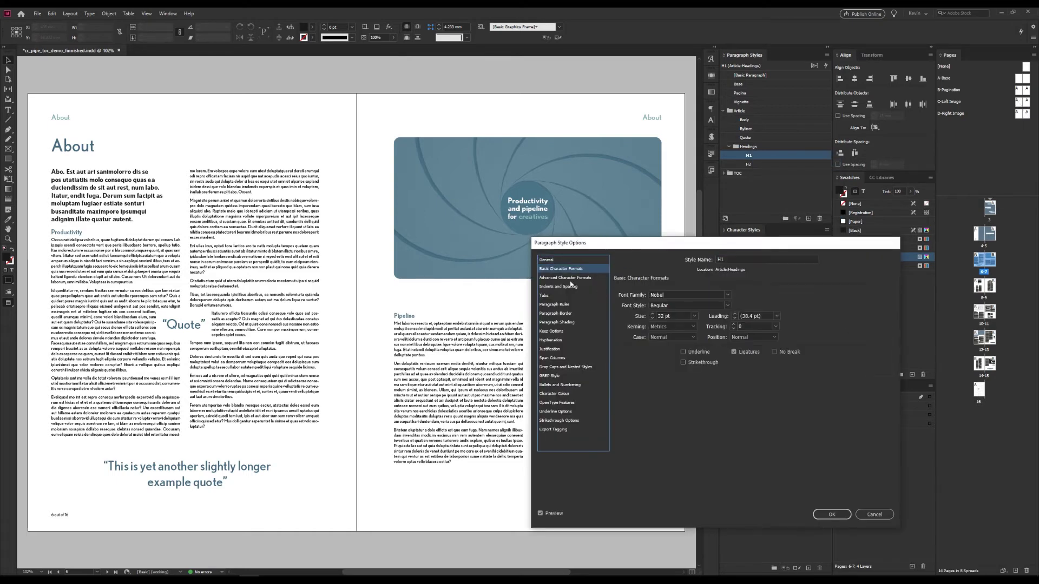
click(728, 305)
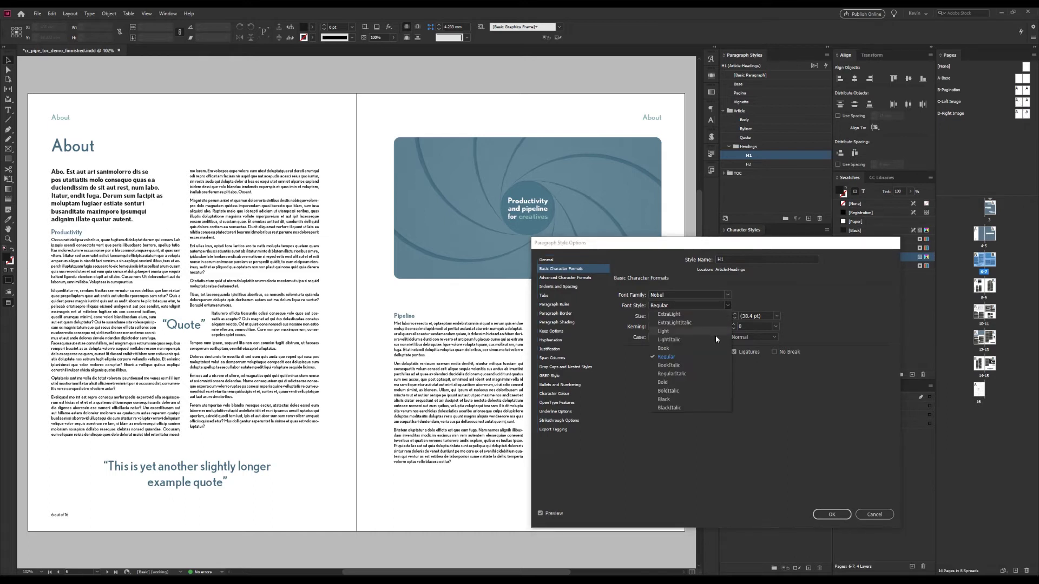
click(663, 382)
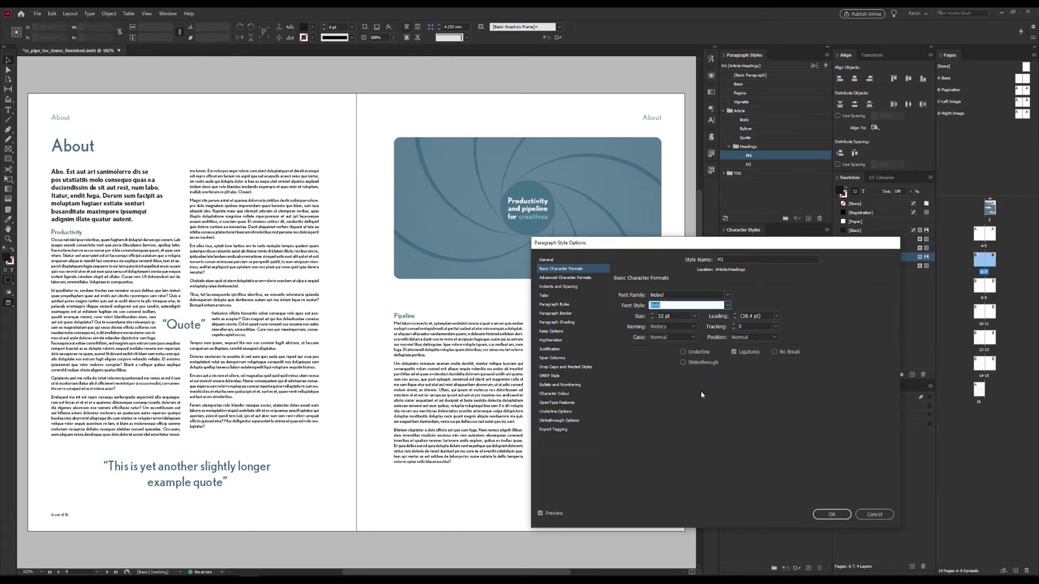
click(832, 515)
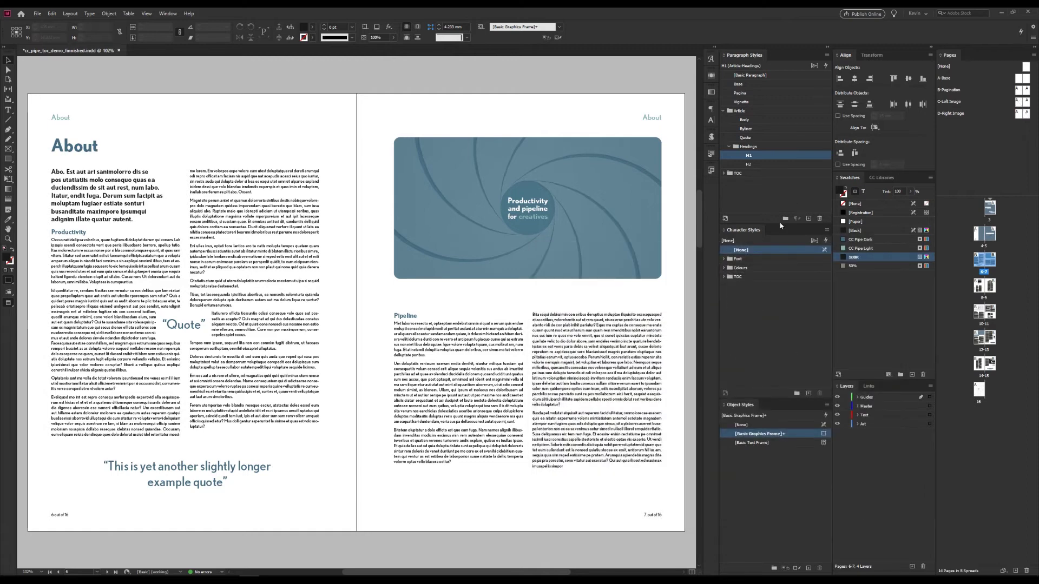
right_click(753, 167)
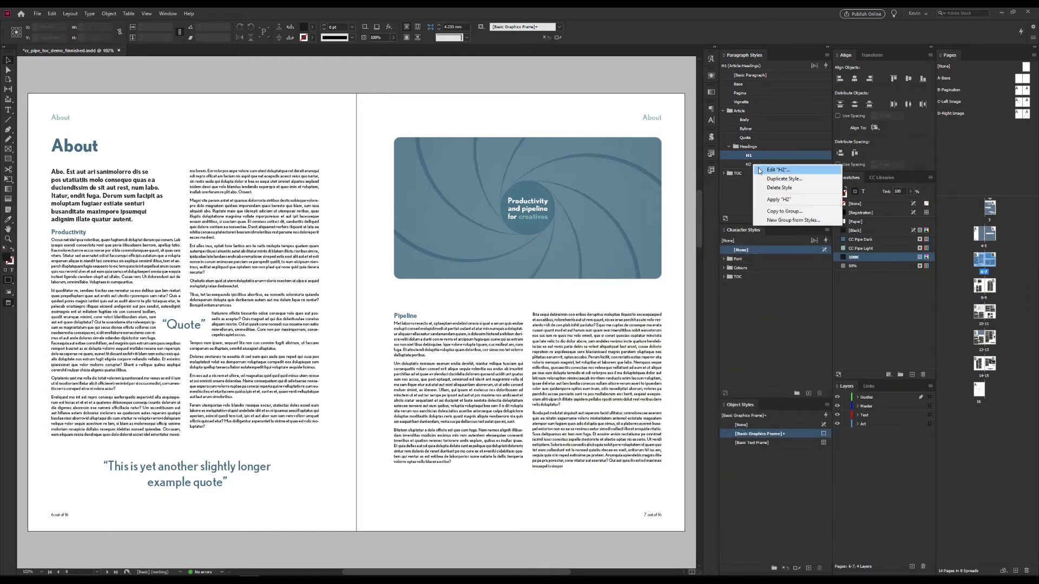
click(759, 171)
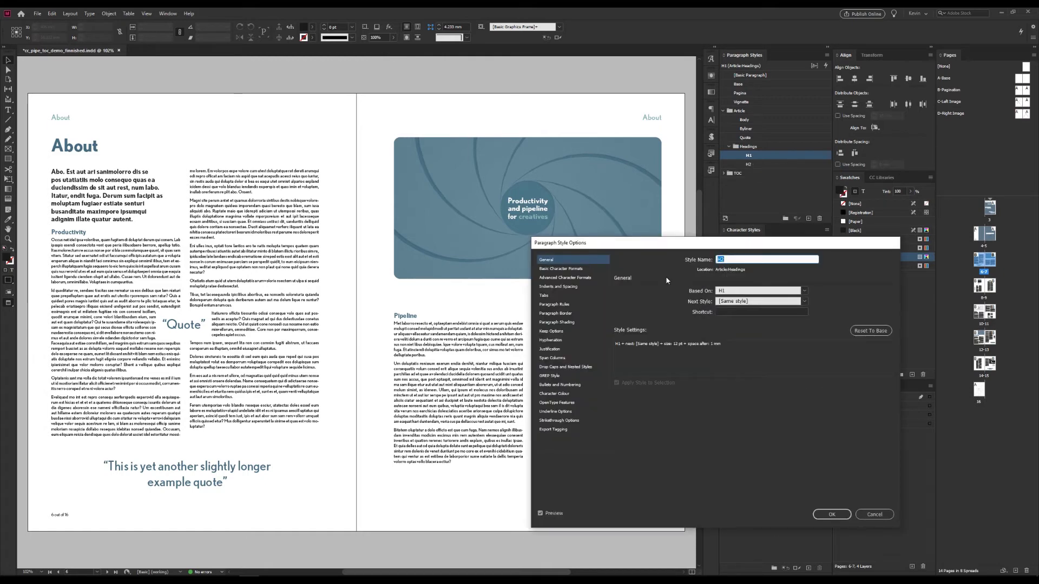
click(560, 268)
click(728, 307)
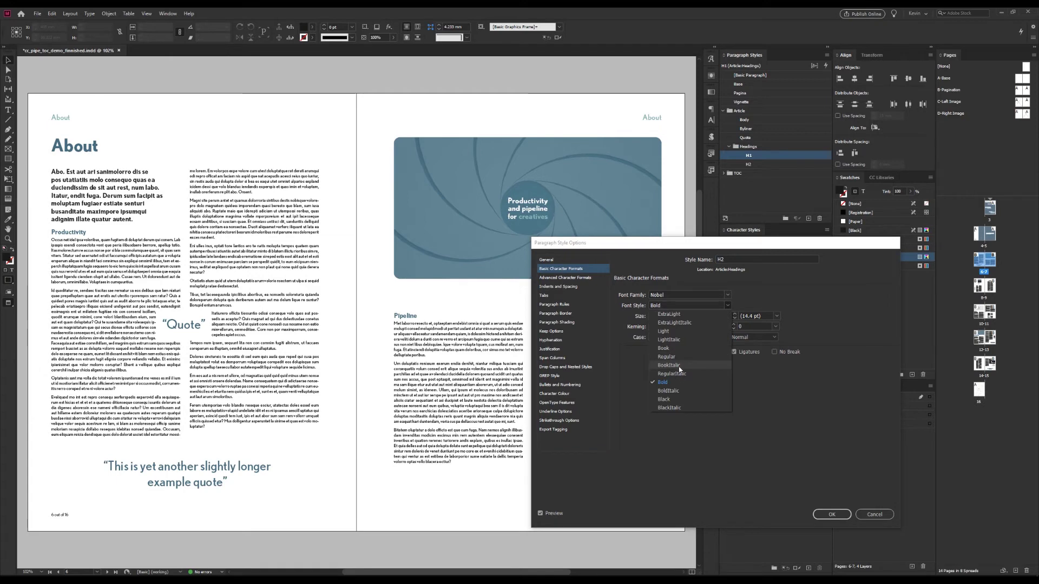
click(666, 357)
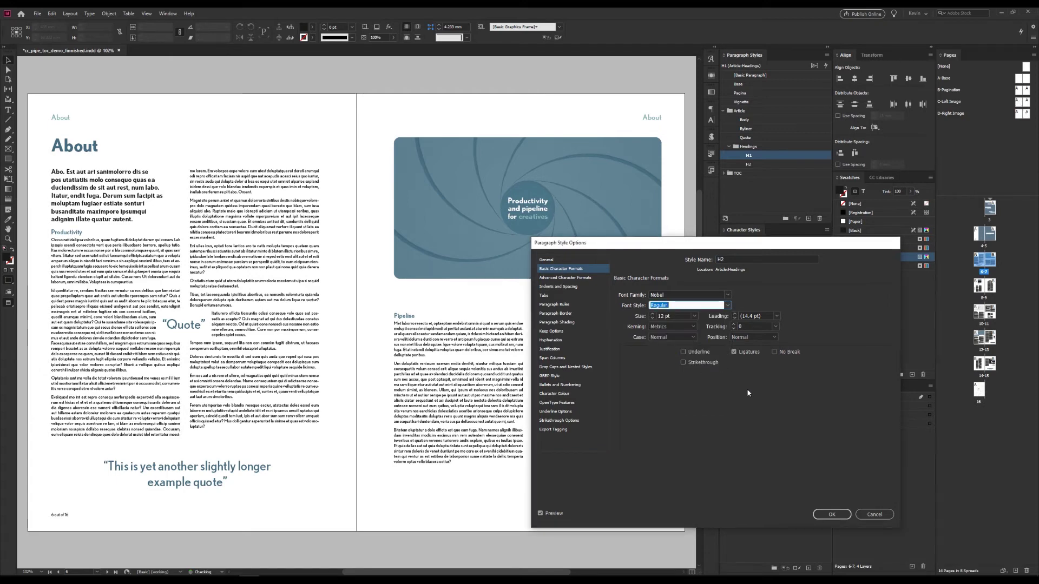
click(831, 514)
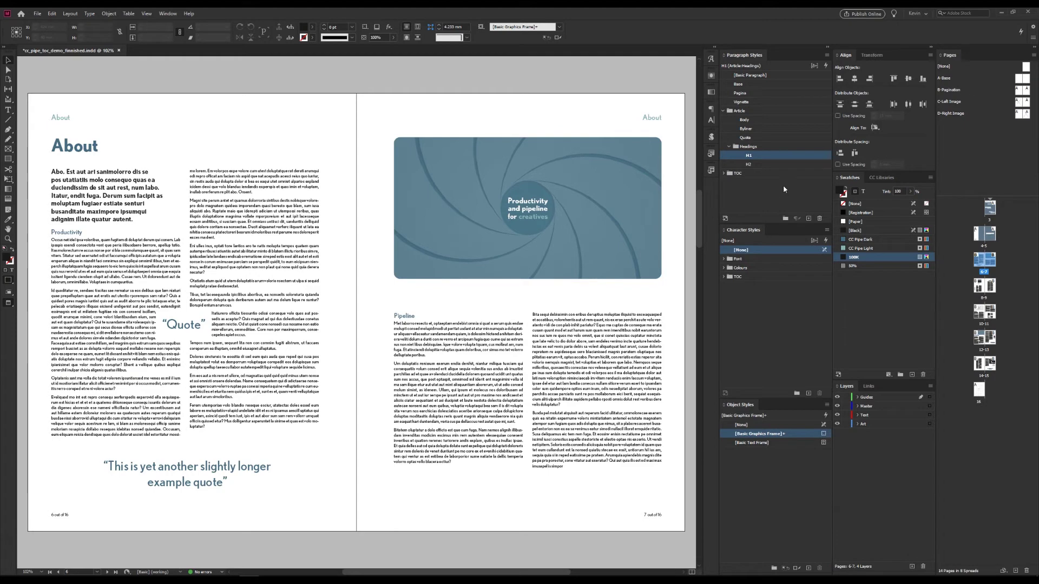
right_click(750, 120)
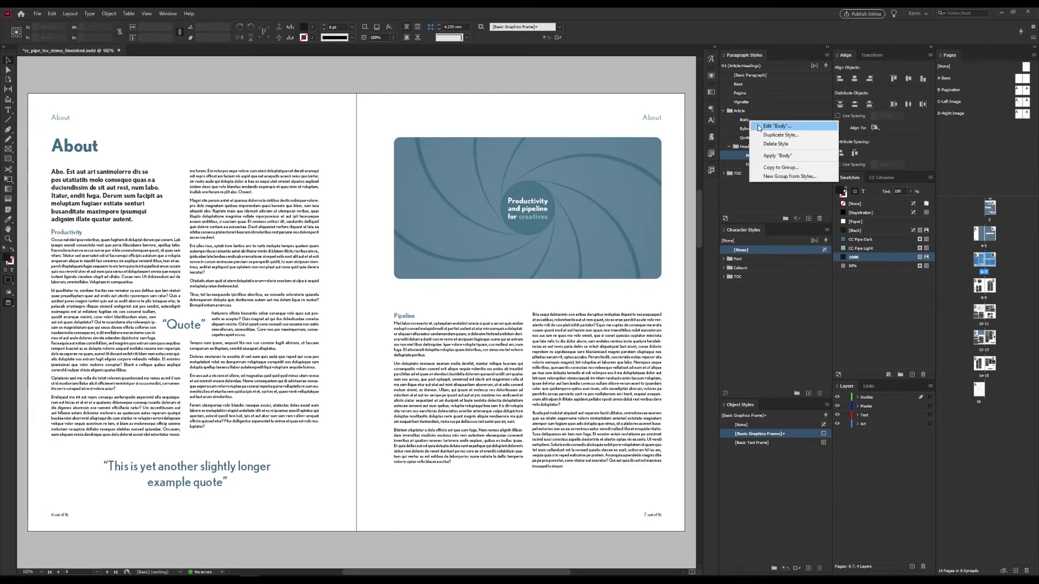
click(775, 127)
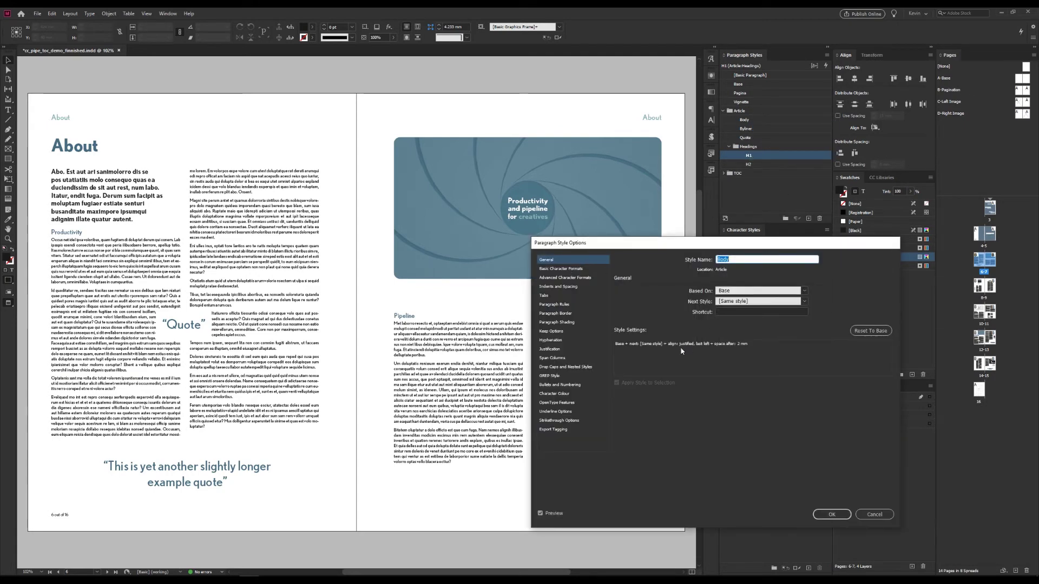
click(738, 291)
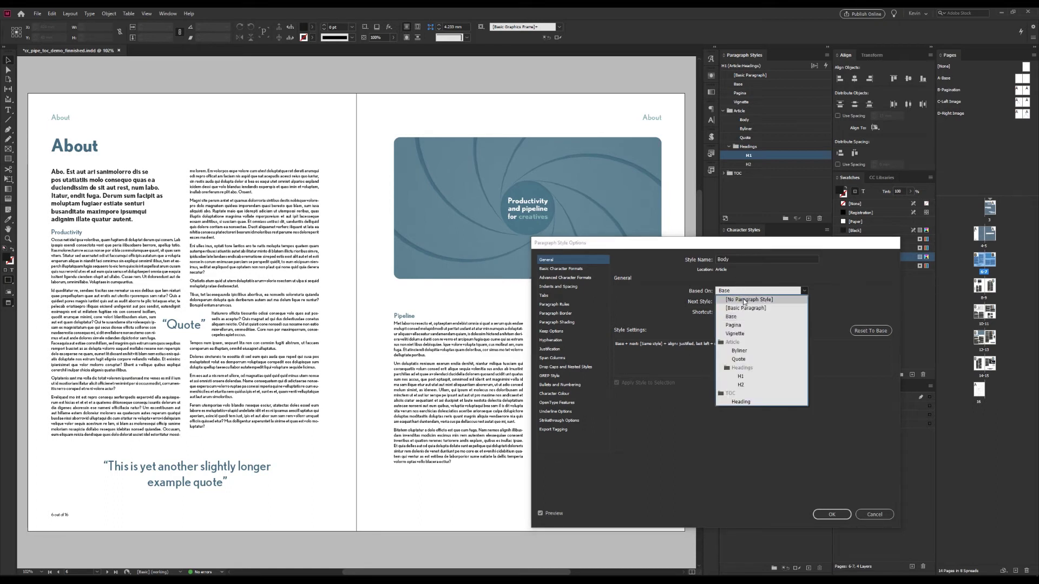
click(745, 301)
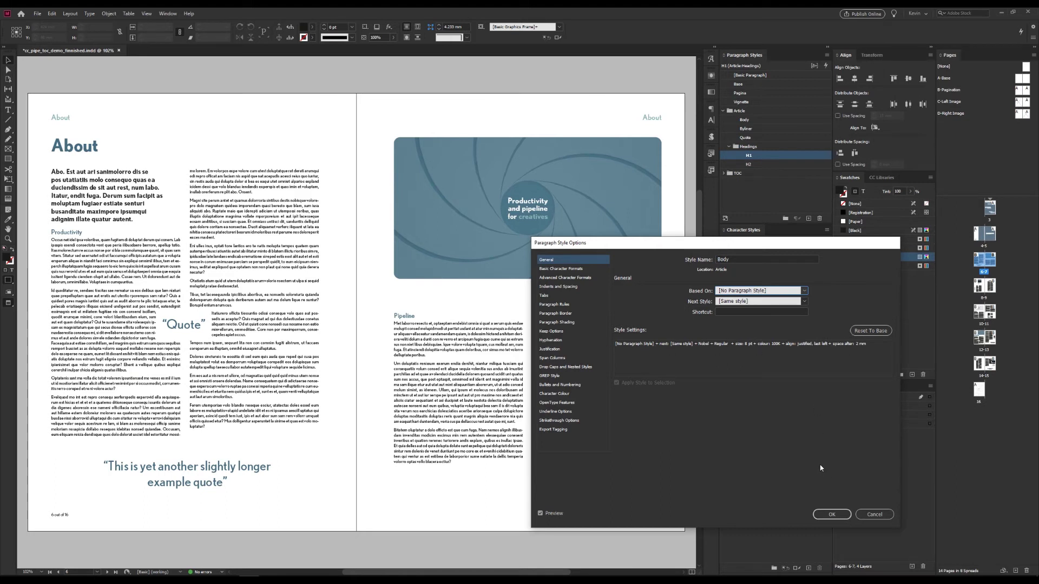
click(870, 515)
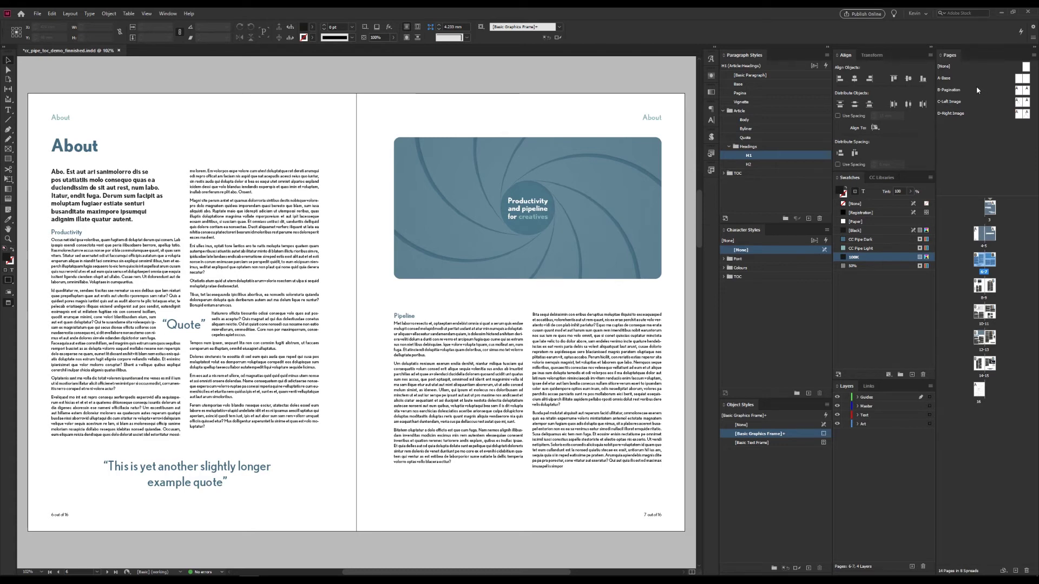
Set the Base style's font family to Proxima Nova in Basic Character Formats.
click(747, 85)
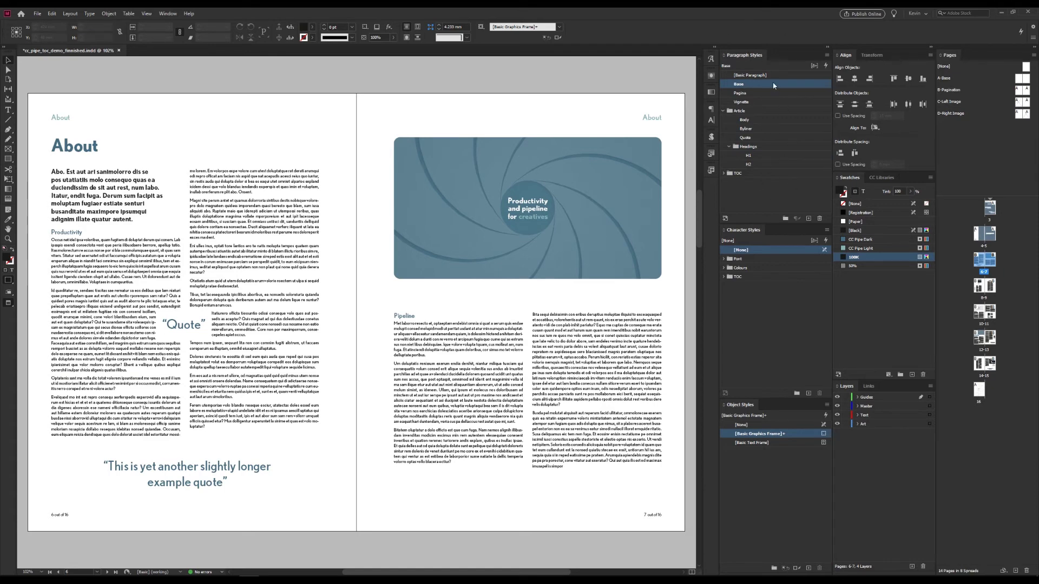
right_click(736, 87)
click(756, 93)
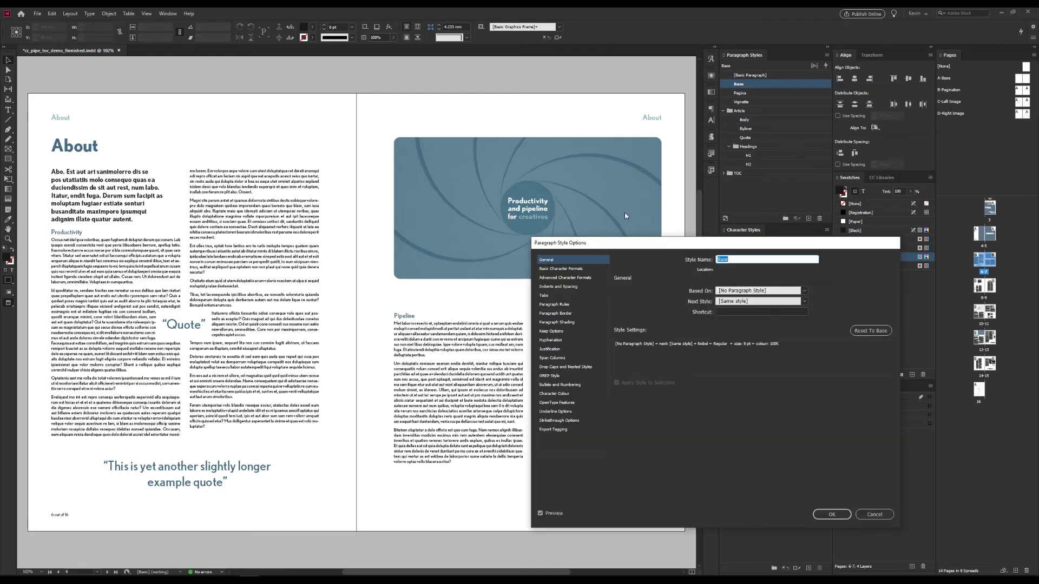
click(561, 269)
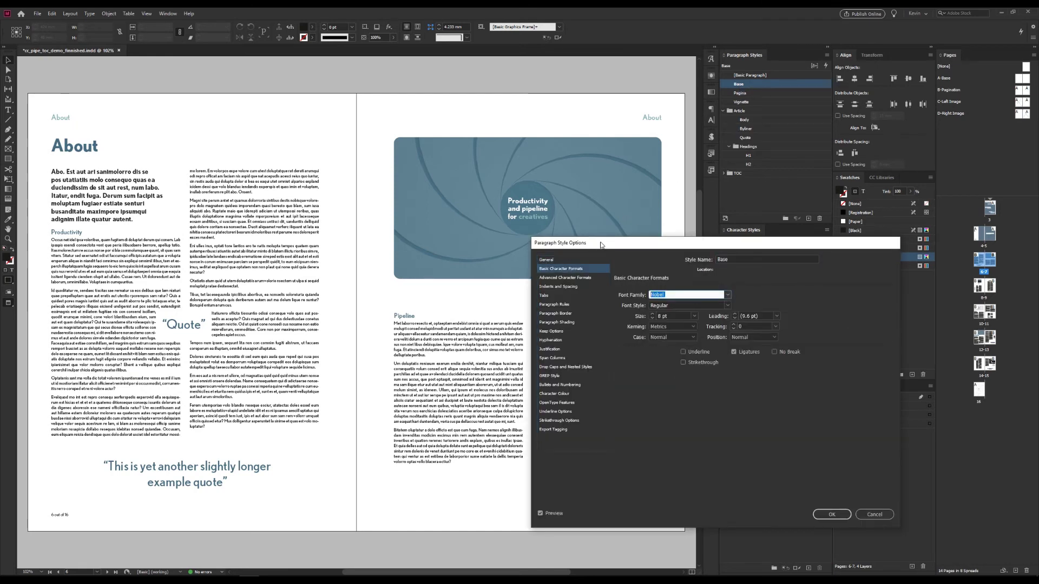
text(Proxima Nova)
key(Return)
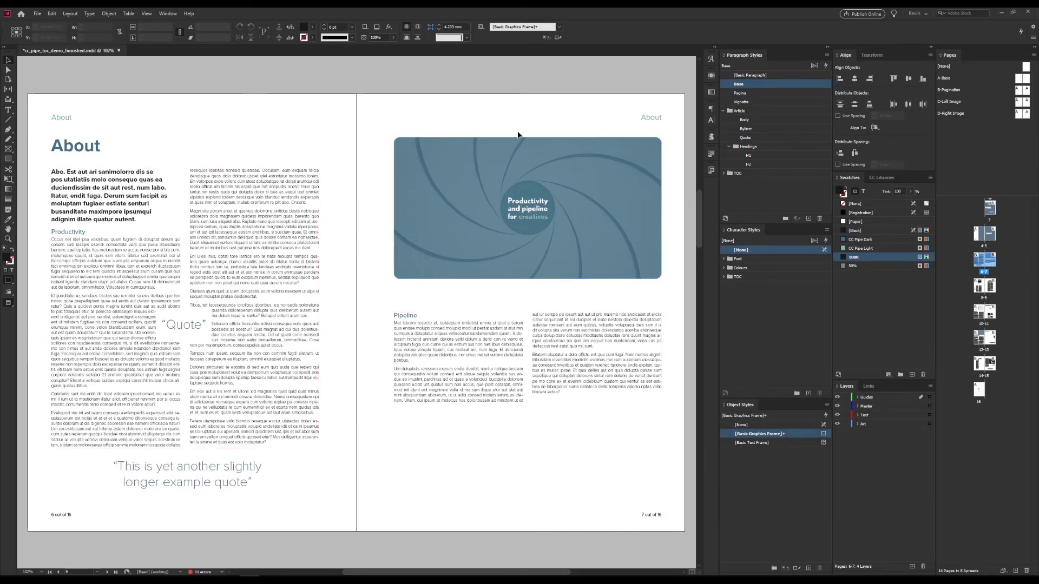
On A-Base's Guides layer, create 4 column guides with 6 mm gutters, removing old ruler guides.
double_click(1021, 81)
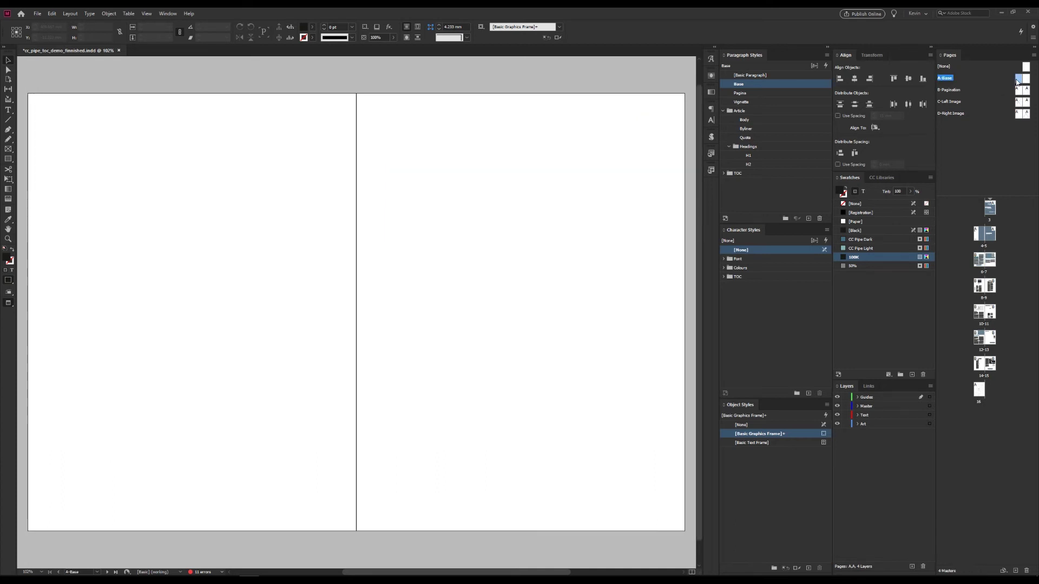
click(864, 397)
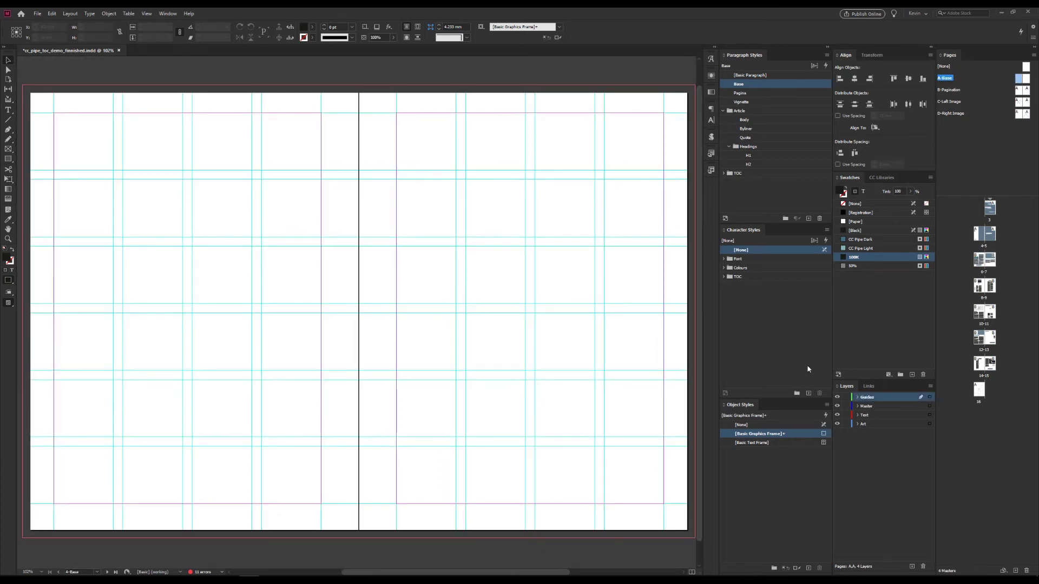
click(69, 13)
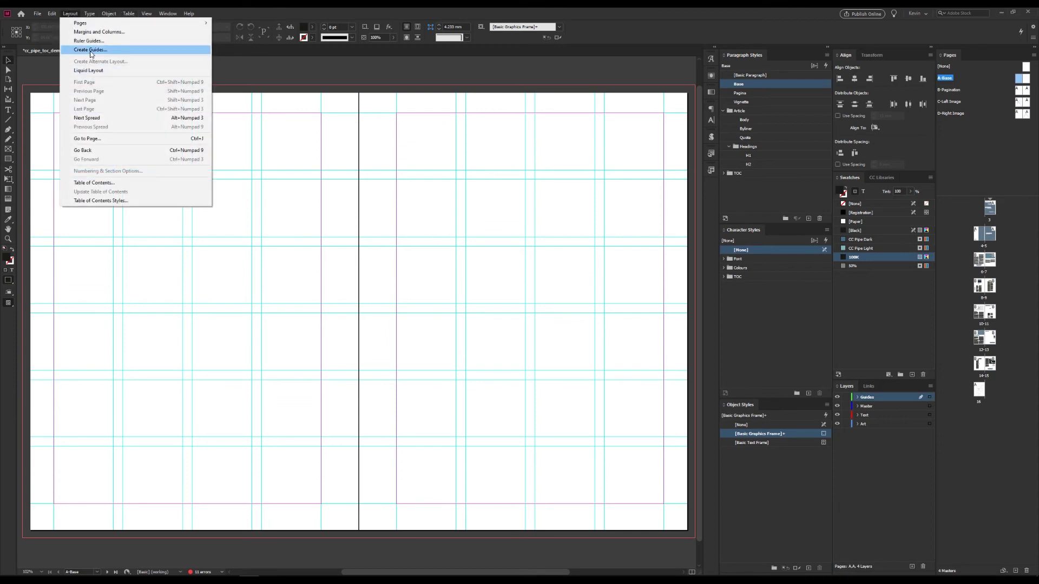
click(91, 53)
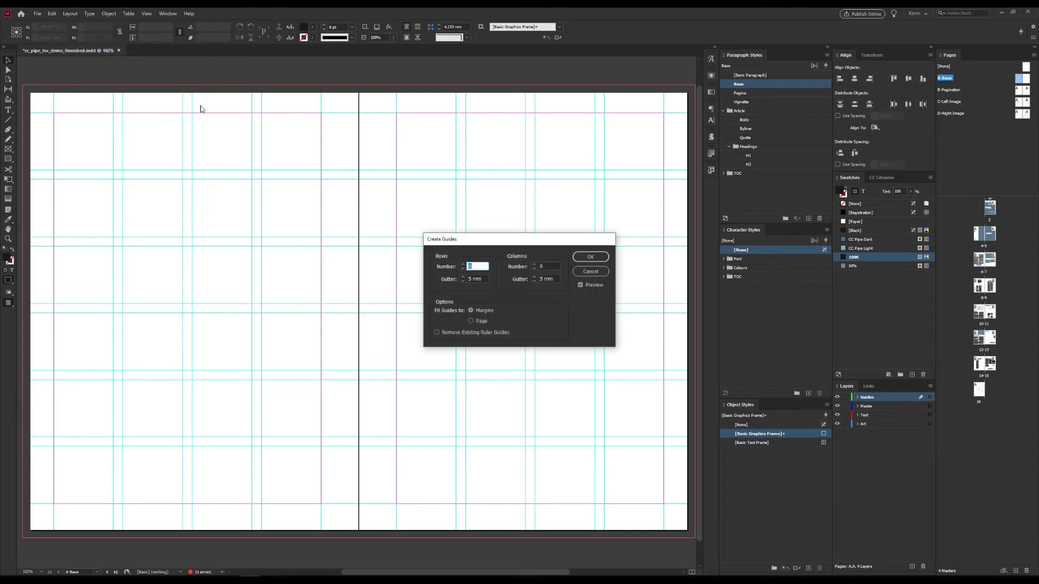
key(Tab)
key(Tab)
text(4)
key(Tab)
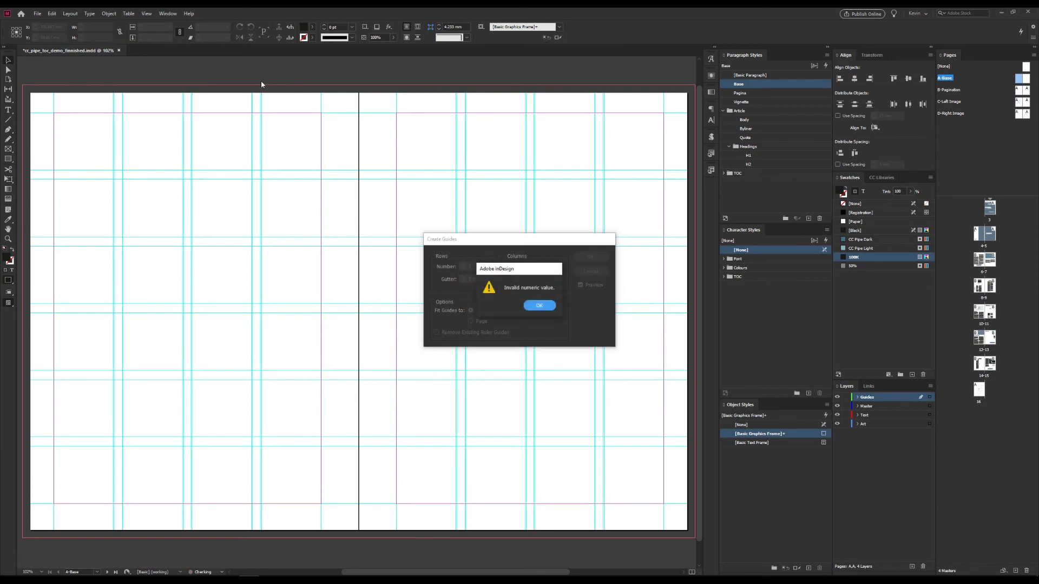
key(Return)
text(6)
key(Tab)
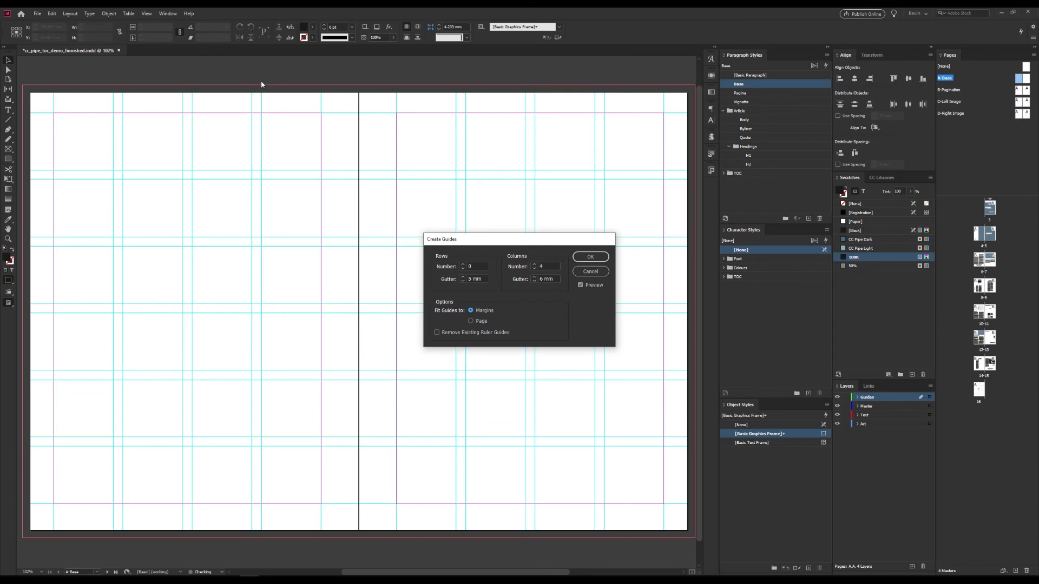
key(Tab)
key(space)
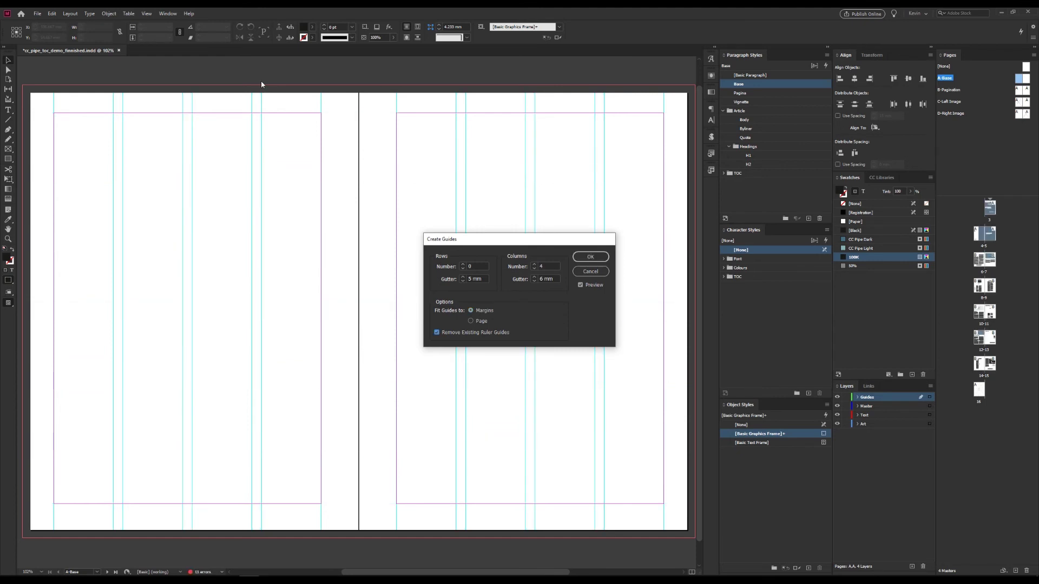
key(Return)
double_click(1016, 93)
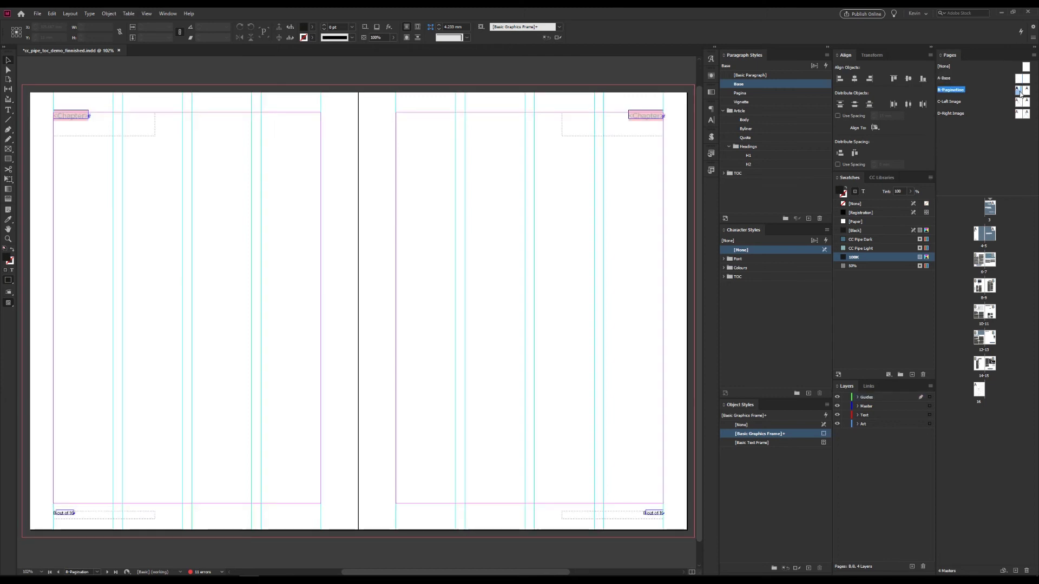
double_click(1018, 103)
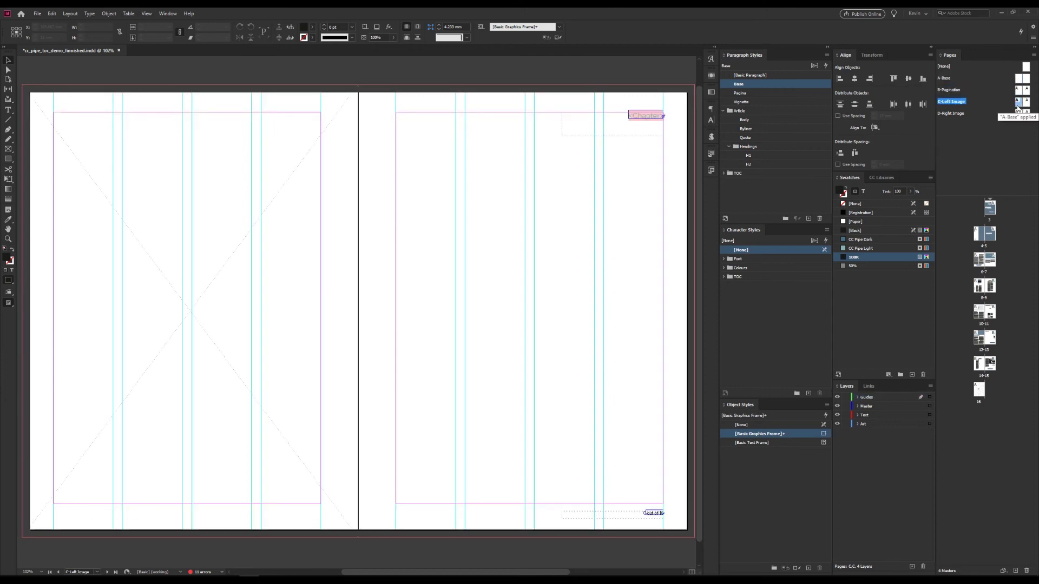
double_click(1021, 79)
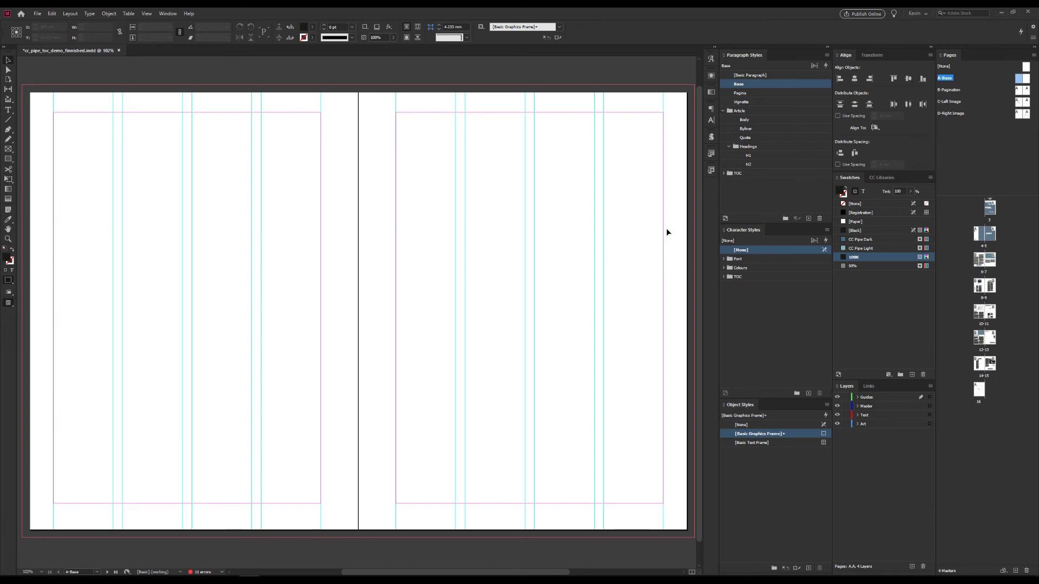
click(978, 388)
Go to page 16 and fit it to the window with Ctrl+0.
double_click(978, 388)
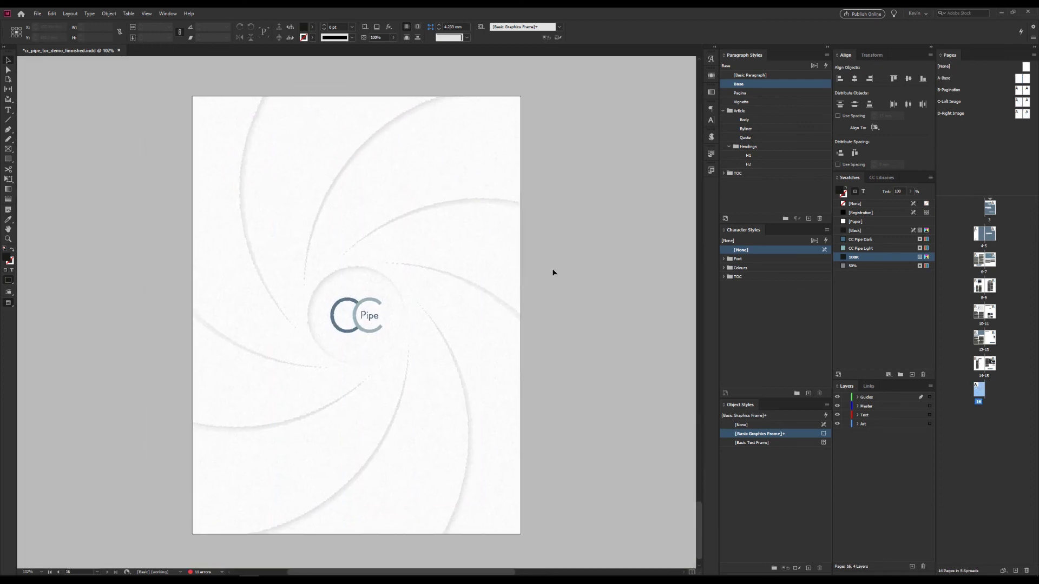
key(ctrl+0)
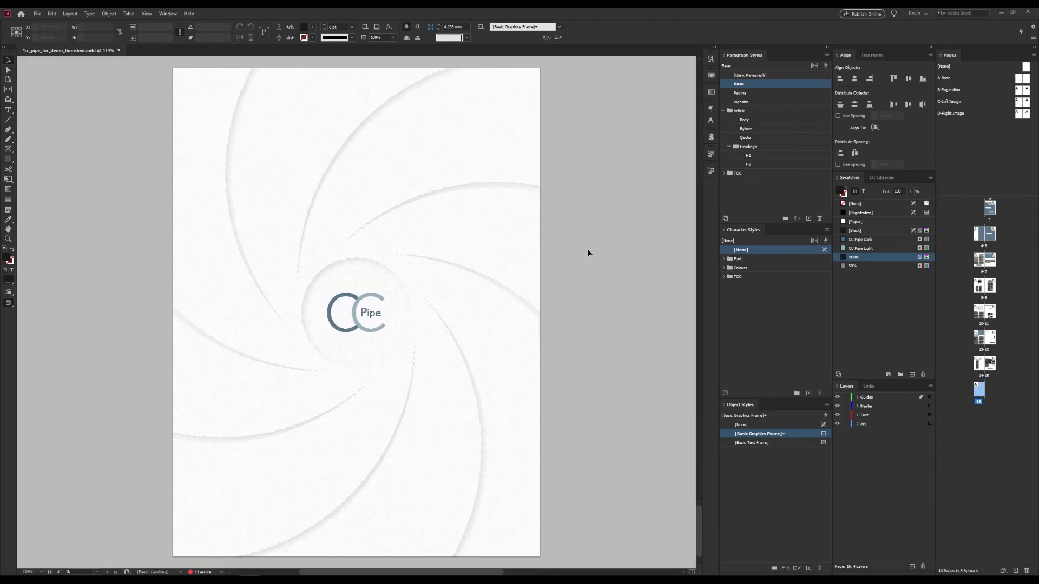